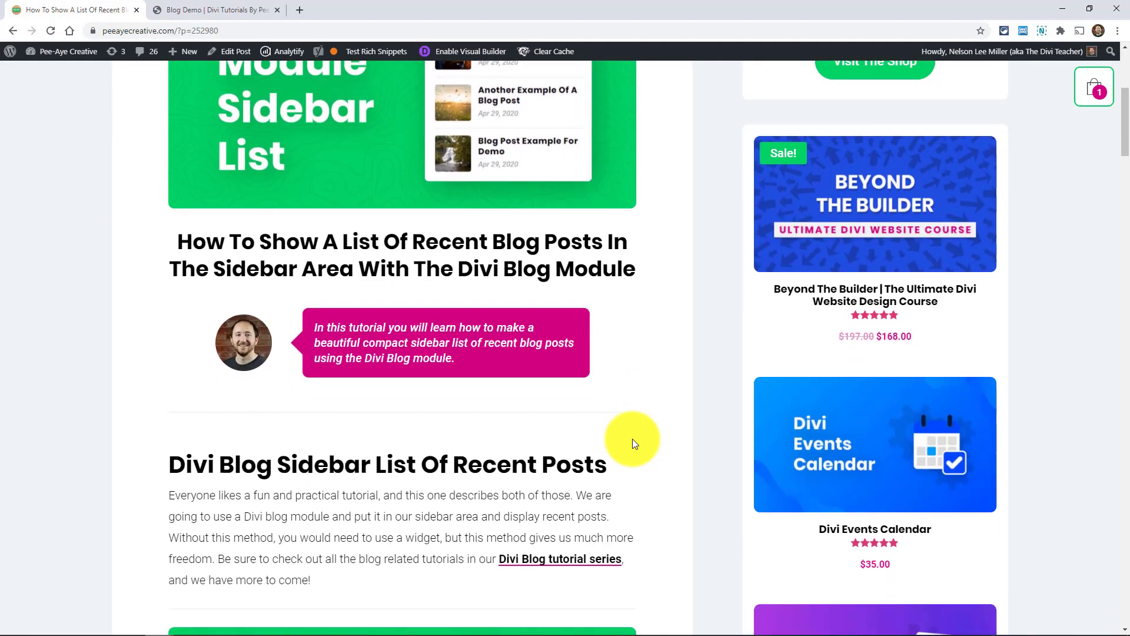
Step: Scroll the tutorial down to its Setup notes, then return to the Blog Demo builder tab
{"action": "scroll", "coordinate": [638, 437], "scroll_direction": "down", "scroll_amount": 2}
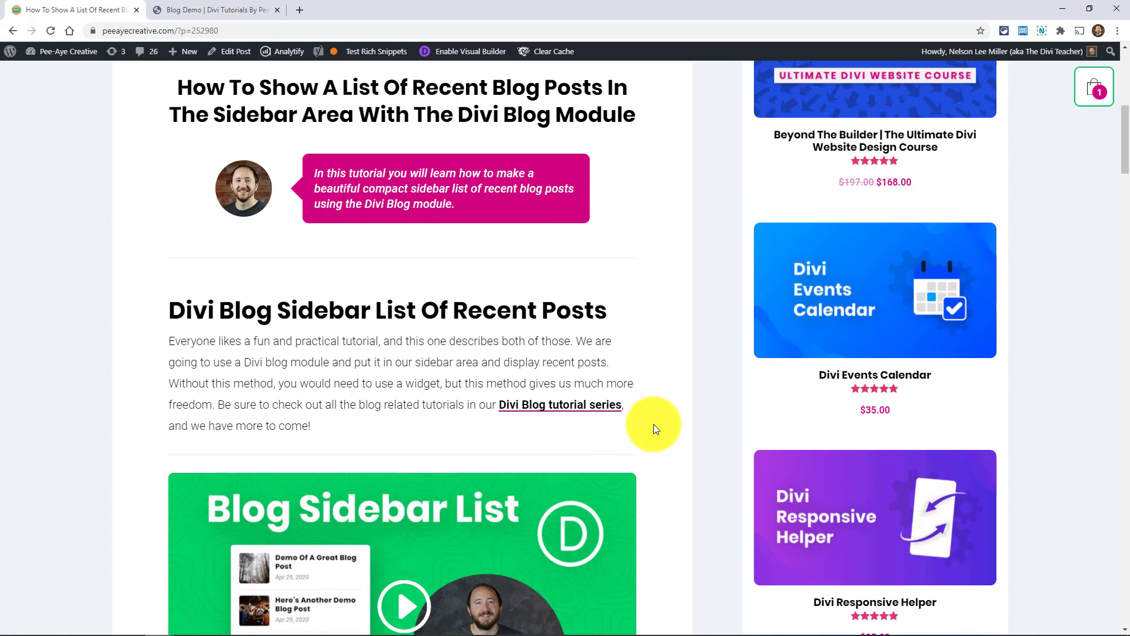
{"action": "scroll", "coordinate": [654, 424], "scroll_direction": "down", "scroll_amount": 3}
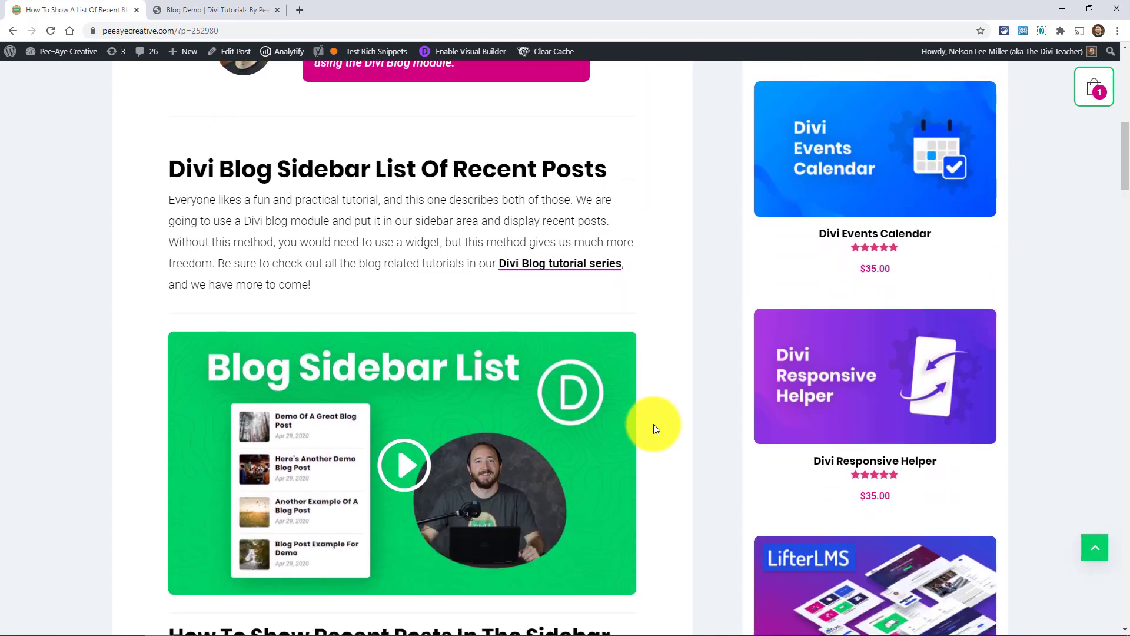
{"action": "scroll", "coordinate": [655, 426], "scroll_direction": "down", "scroll_amount": 2}
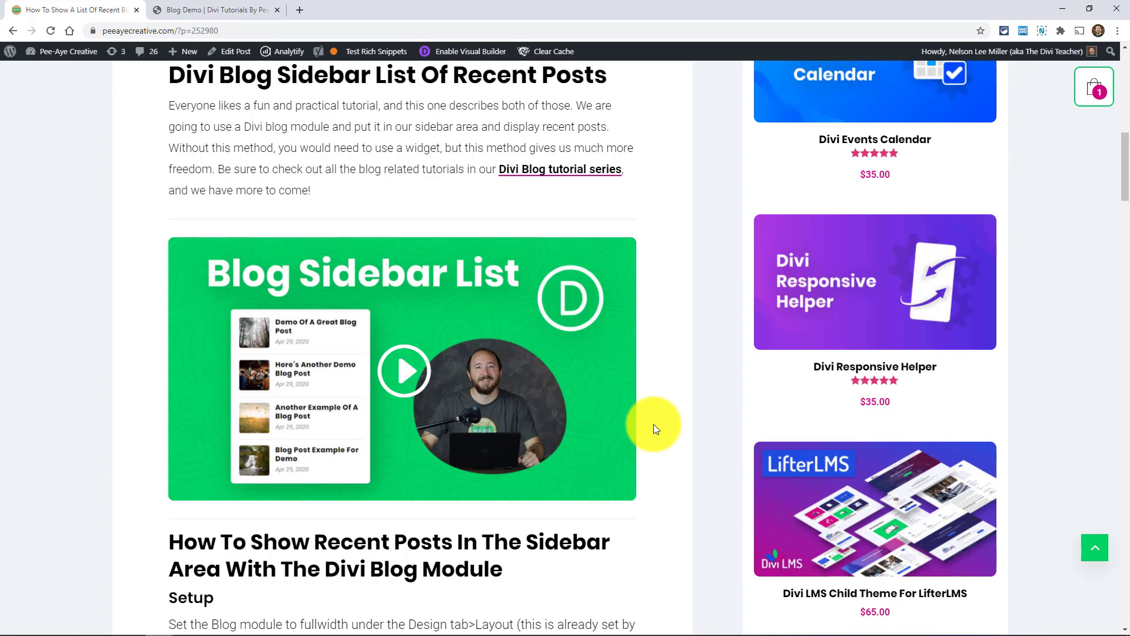
{"action": "scroll", "coordinate": [660, 489], "scroll_direction": "down", "scroll_amount": 5}
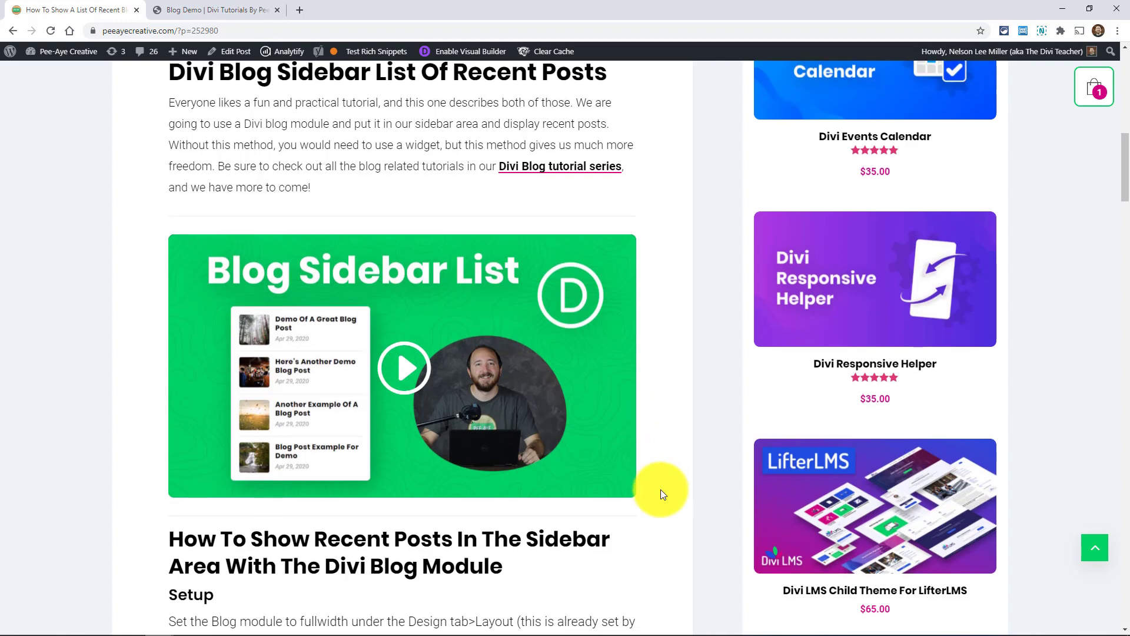
{"action": "scroll", "coordinate": [694, 466], "scroll_direction": "down", "scroll_amount": 2}
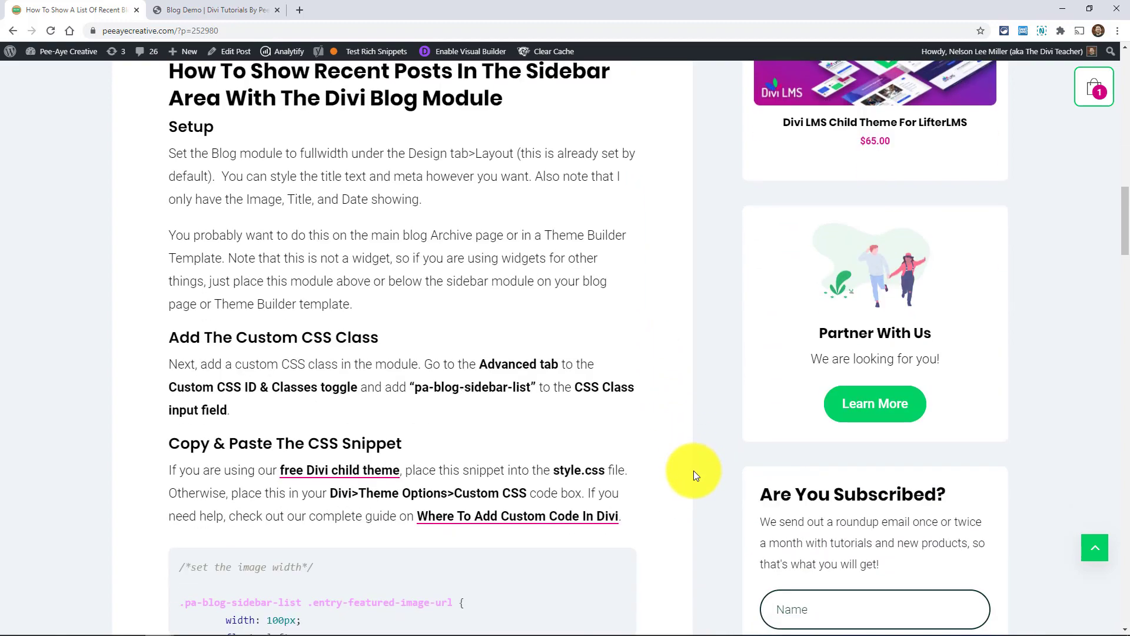
{"action": "key", "text": "ctrl+Tab"}
Step: Open the right-column Blog module's settings and move the panel beside the blog preview
{"action": "mouse_move", "coordinate": [264, 298]}
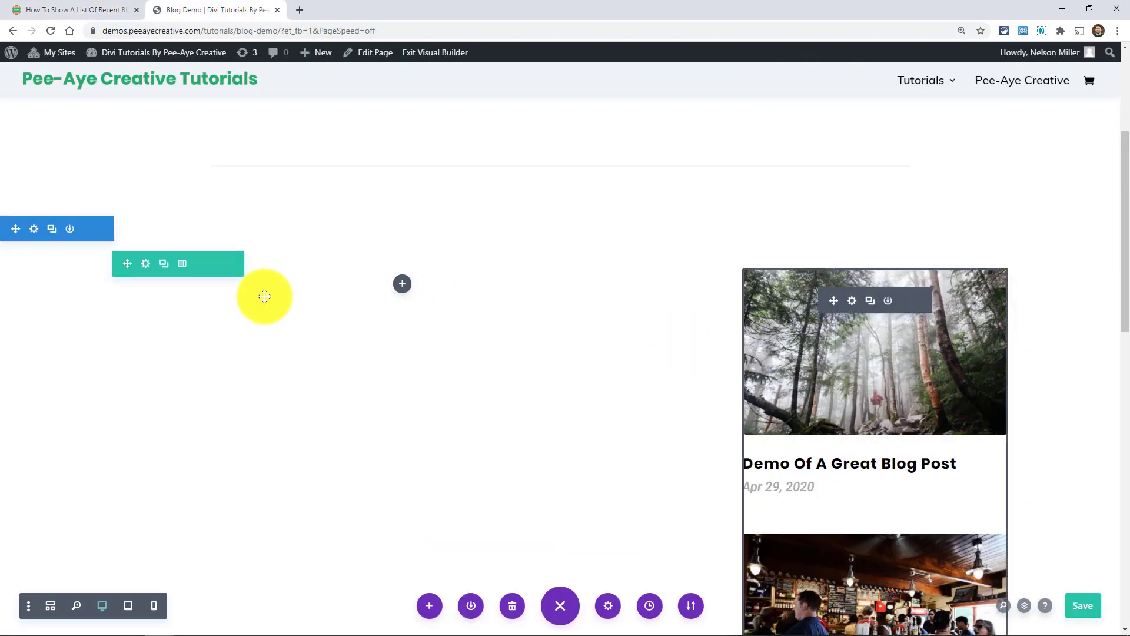
{"action": "left_click", "coordinate": [183, 266]}
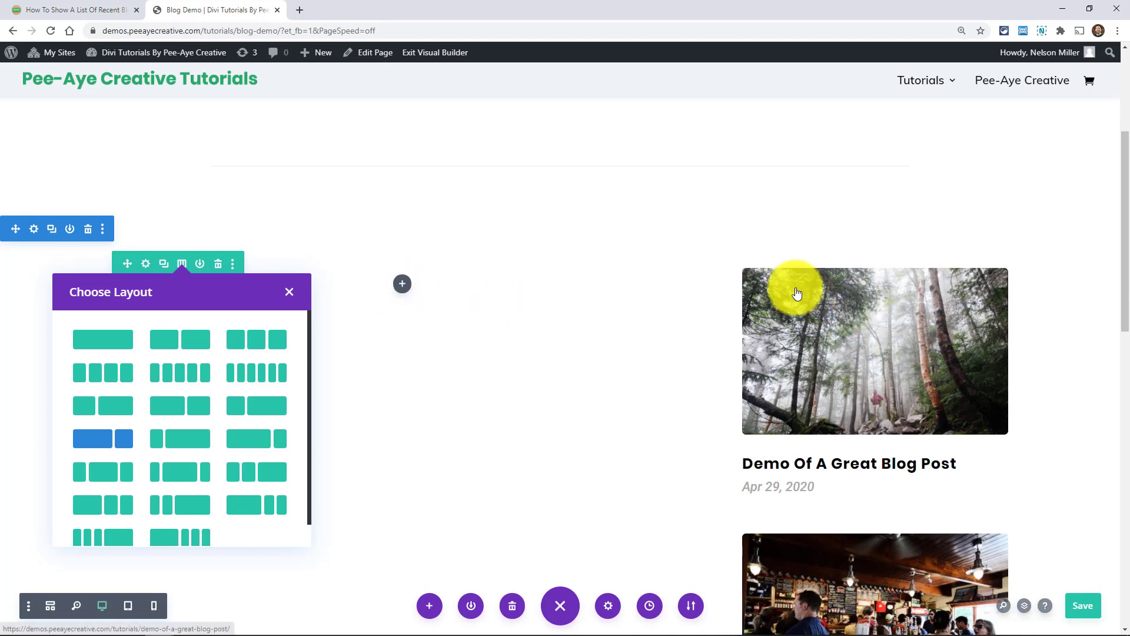
{"action": "left_click", "coordinate": [857, 340]}
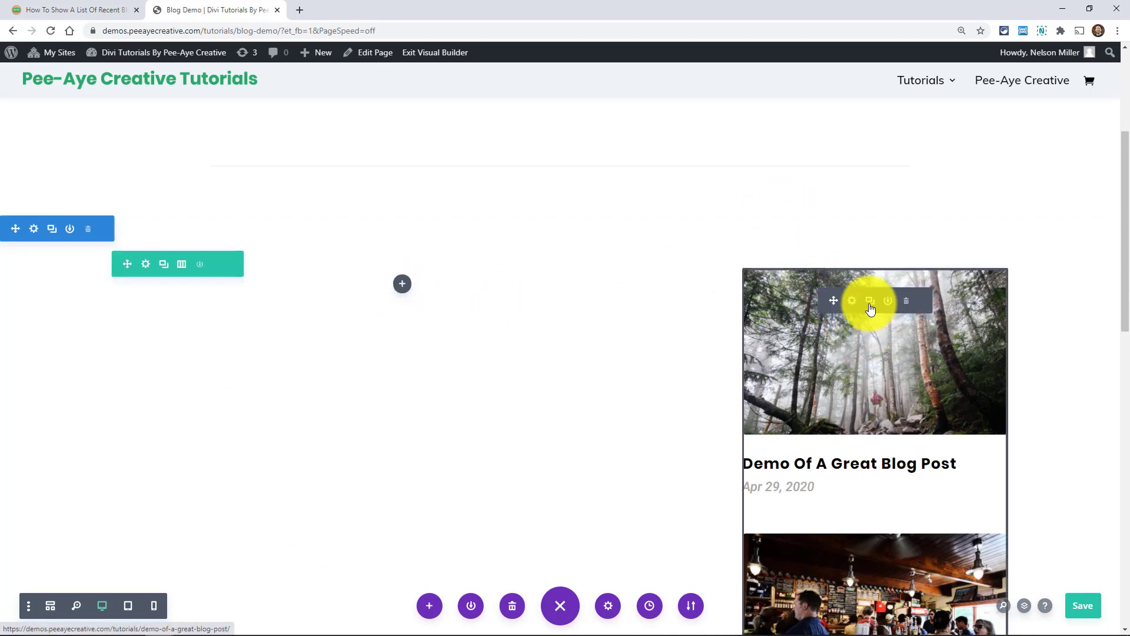
{"action": "scroll", "coordinate": [857, 318], "scroll_direction": "down", "scroll_amount": 1}
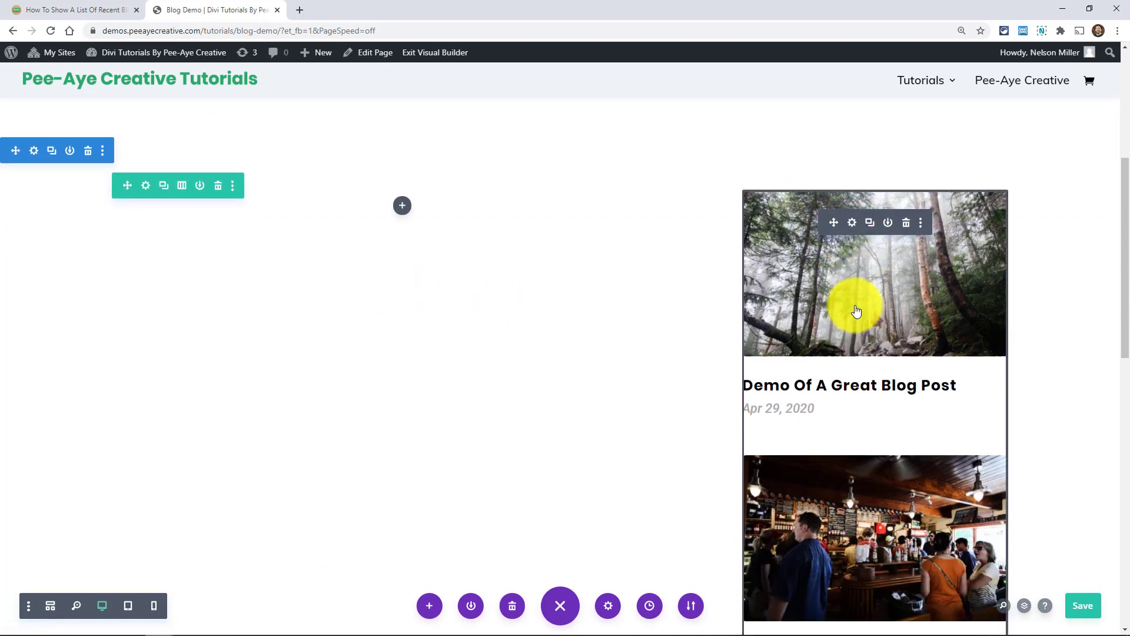
{"action": "left_click", "coordinate": [851, 224]}
{"action": "left_click_drag", "start_coordinate": [757, 202], "coordinate": [530, 144]}
Step: Confirm the Blog module's Design layout is Fullwidth and save the settings
{"action": "left_click", "coordinate": [488, 200]}
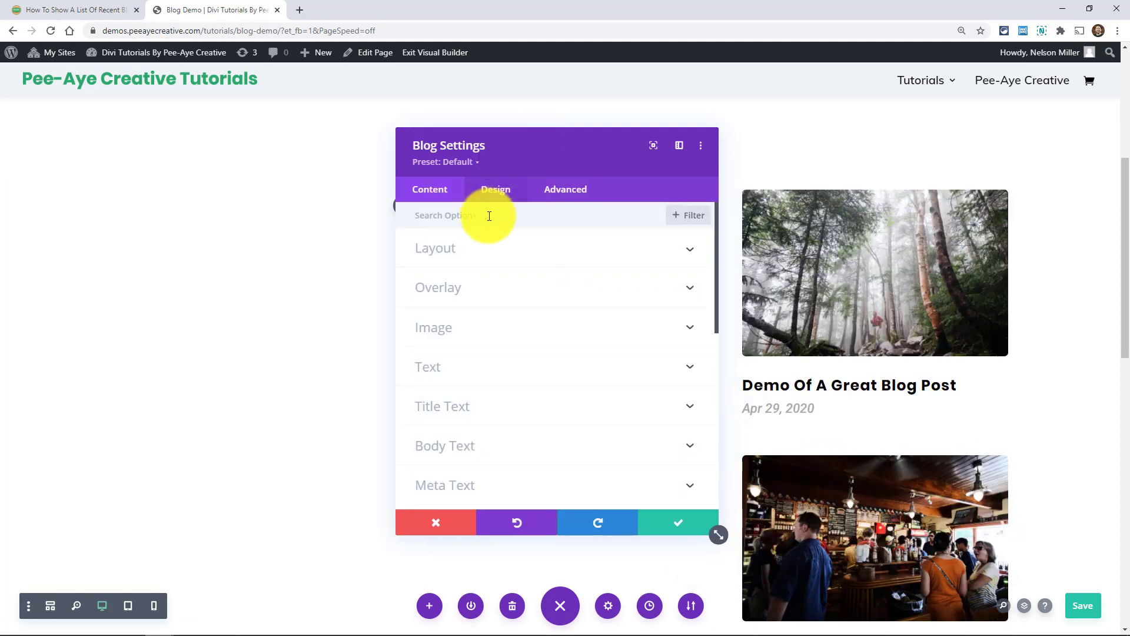
{"action": "left_click", "coordinate": [433, 253]}
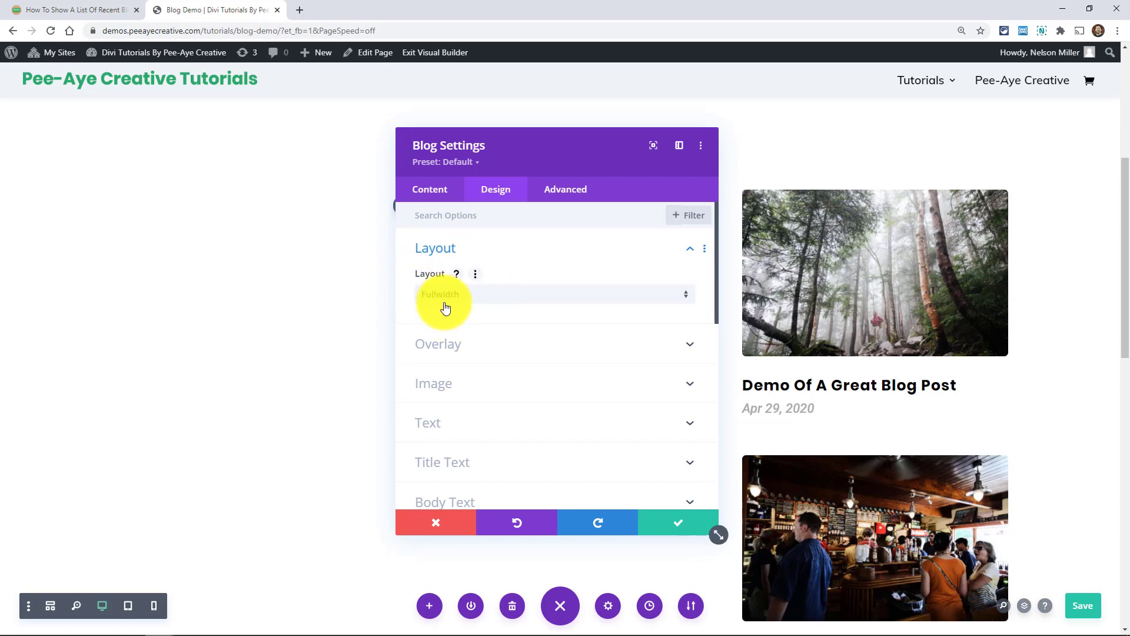
{"action": "left_click", "coordinate": [663, 527]}
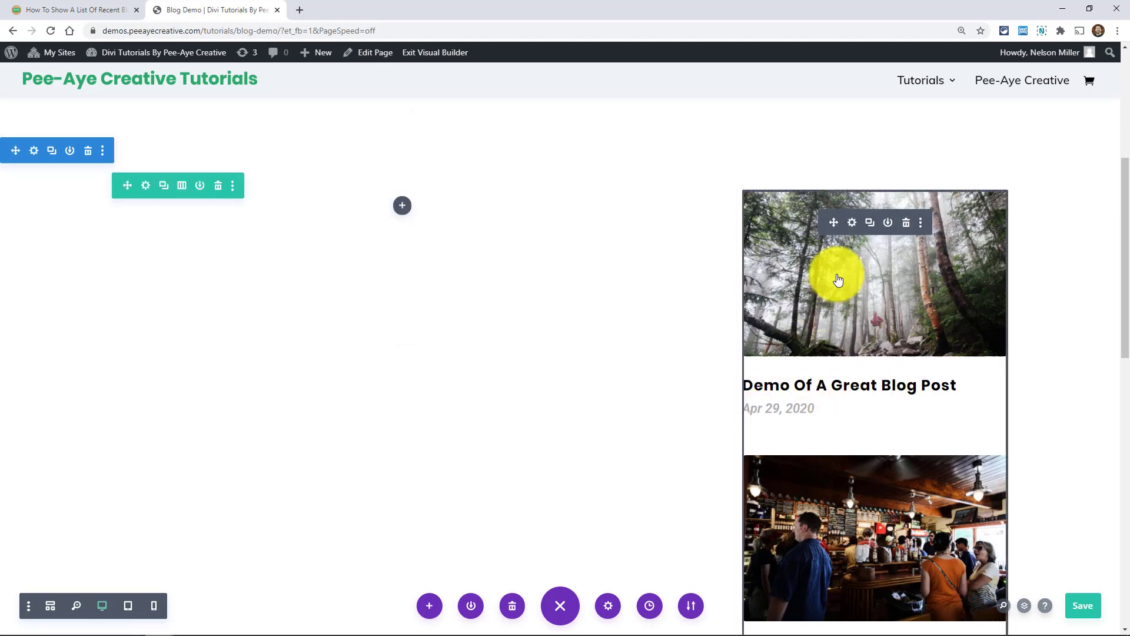
Step: Reopen the Blog settings, enable Show Date under Content > Elements, and save
{"action": "left_click", "coordinate": [851, 224]}
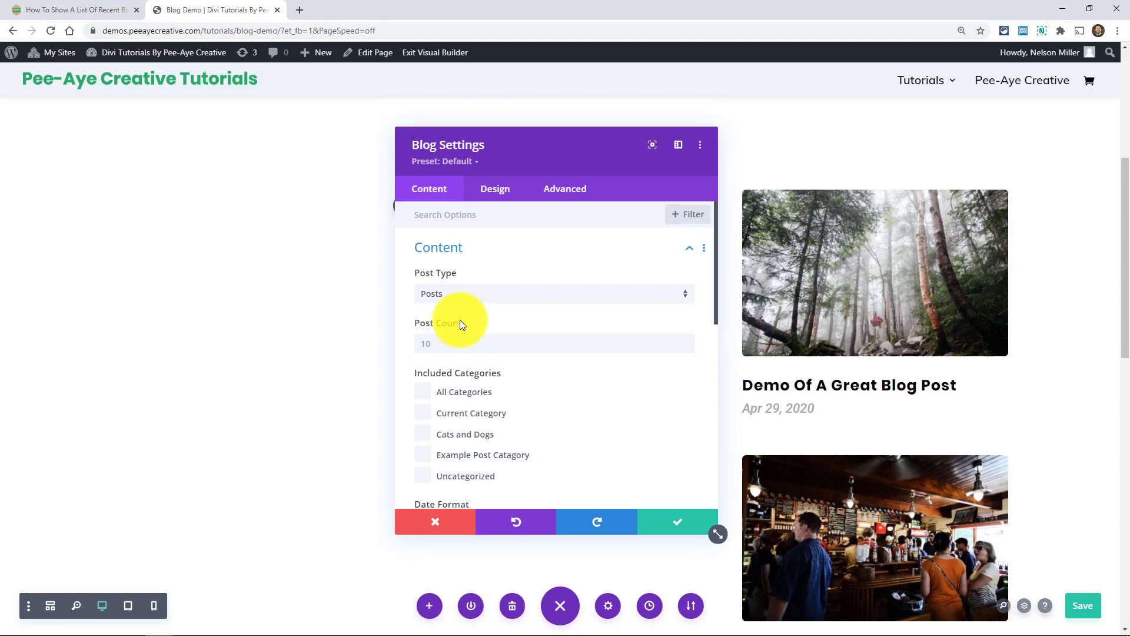
{"action": "scroll", "coordinate": [460, 339], "scroll_direction": "down", "scroll_amount": 5}
{"action": "scroll", "coordinate": [458, 353], "scroll_direction": "down", "scroll_amount": 3}
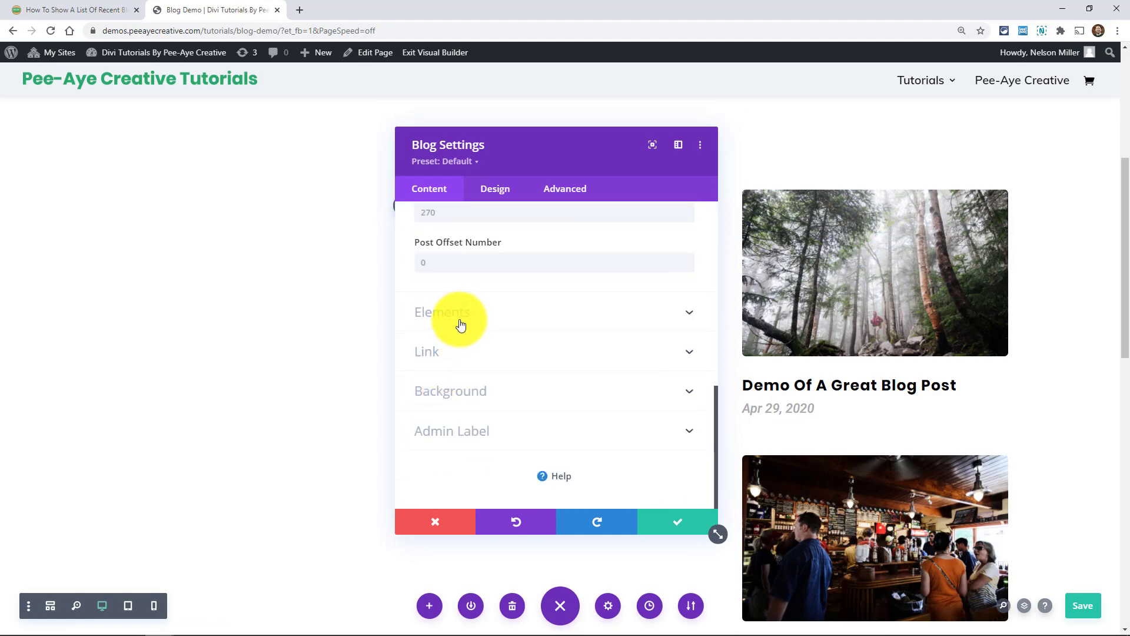
{"action": "left_click", "coordinate": [459, 319]}
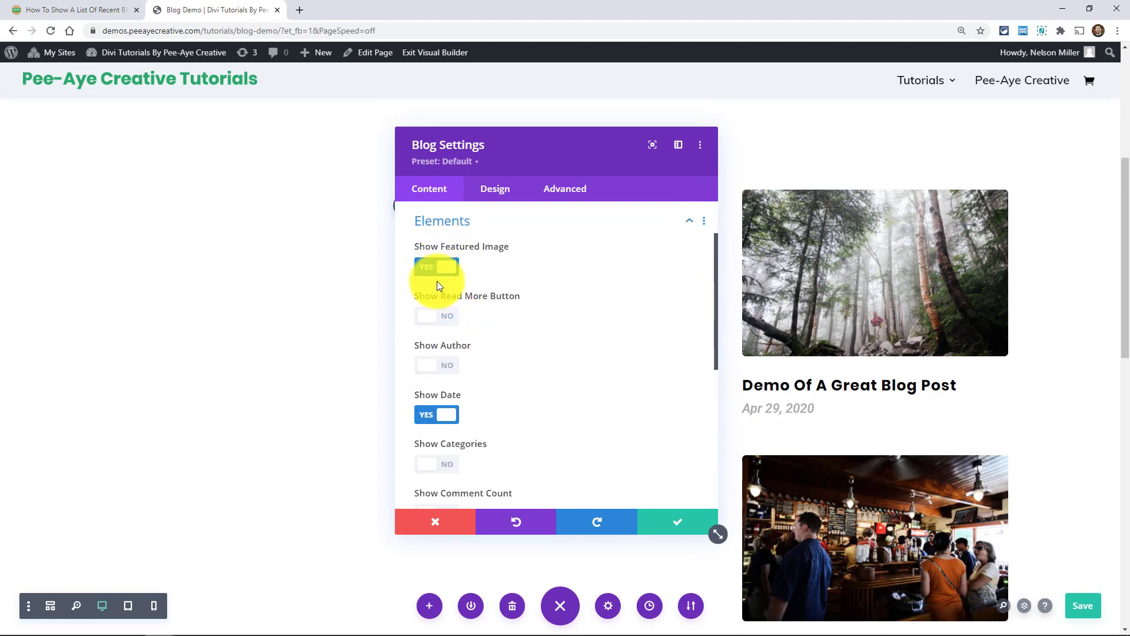
{"action": "left_click", "coordinate": [427, 415]}
{"action": "scroll", "coordinate": [458, 409], "scroll_direction": "down", "scroll_amount": 5}
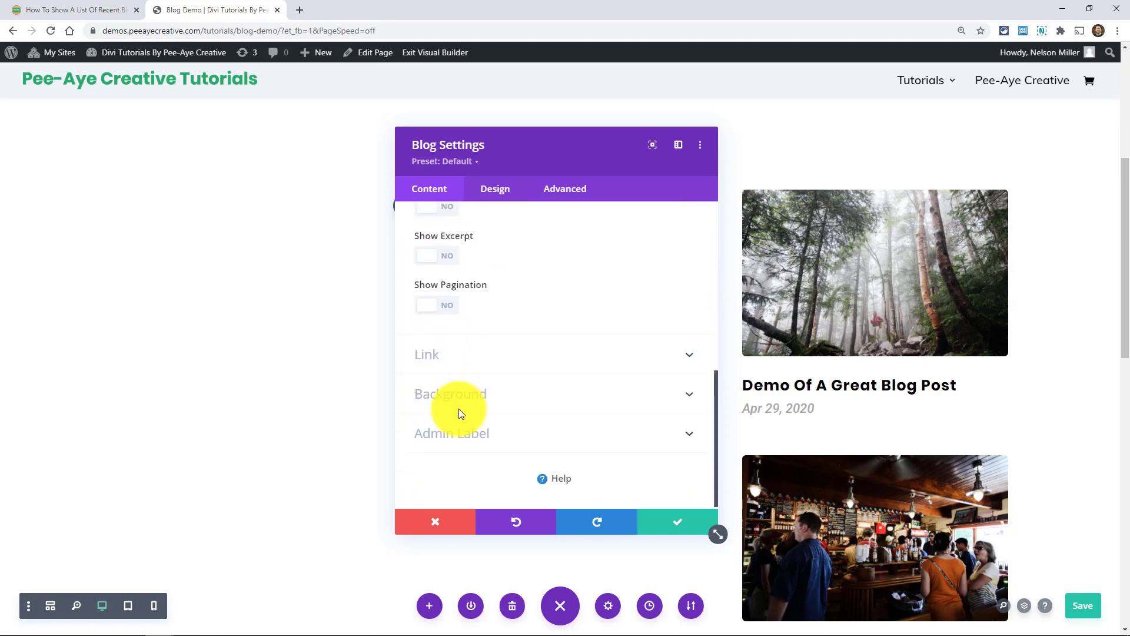
{"action": "scroll", "coordinate": [462, 407], "scroll_direction": "up", "scroll_amount": 5}
{"action": "scroll", "coordinate": [465, 406], "scroll_direction": "up", "scroll_amount": 2}
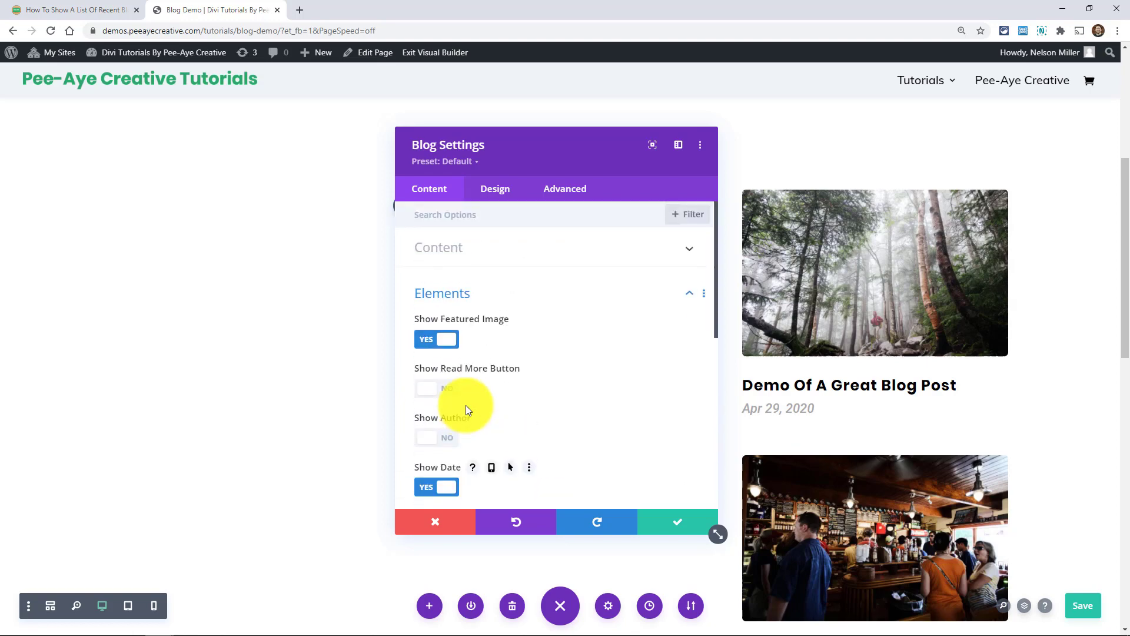
{"action": "scroll", "coordinate": [465, 410], "scroll_direction": "down", "scroll_amount": 2}
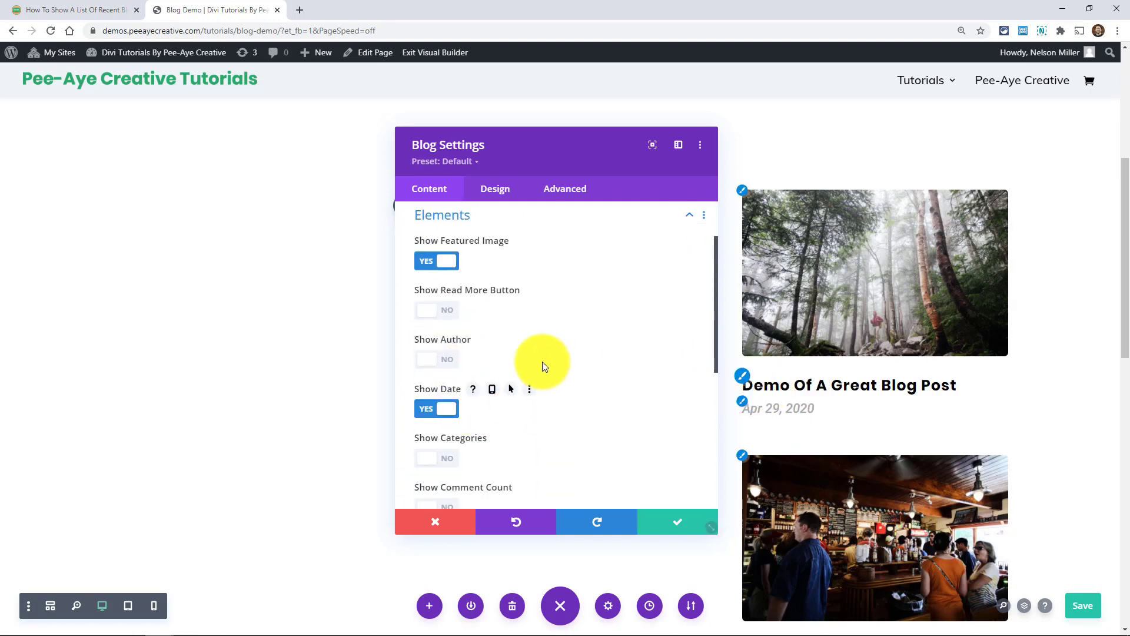
{"action": "left_click", "coordinate": [667, 529]}
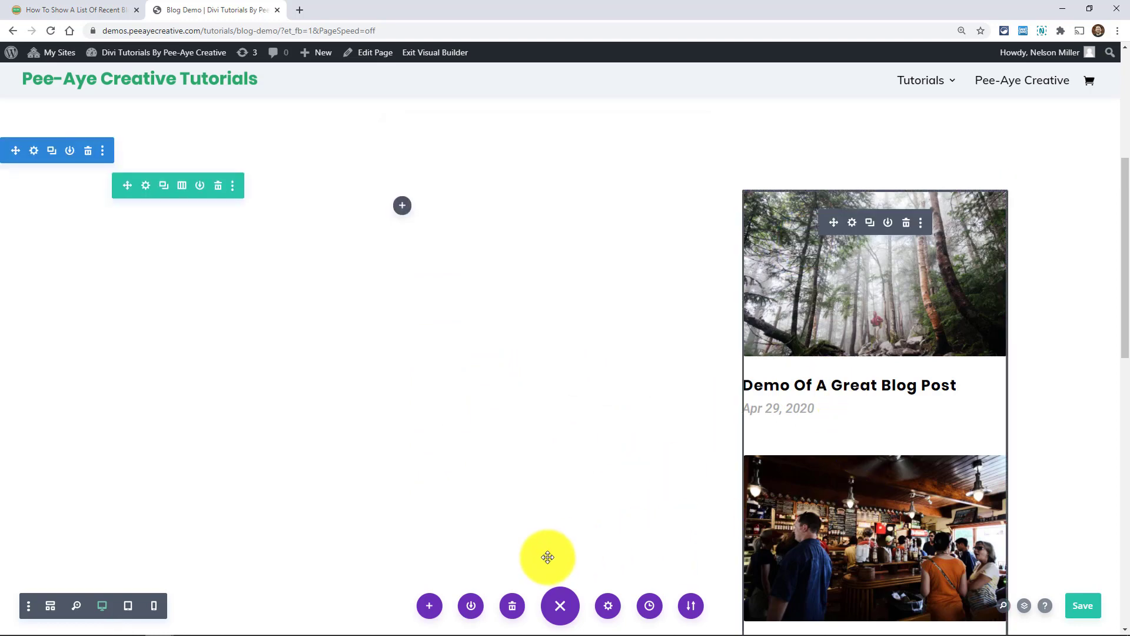
Step: Highlight the class name 'pa-blog-sidebar-list' in the tutorial, then go back to the Blog Demo tab
{"action": "left_click", "coordinate": [54, 7]}
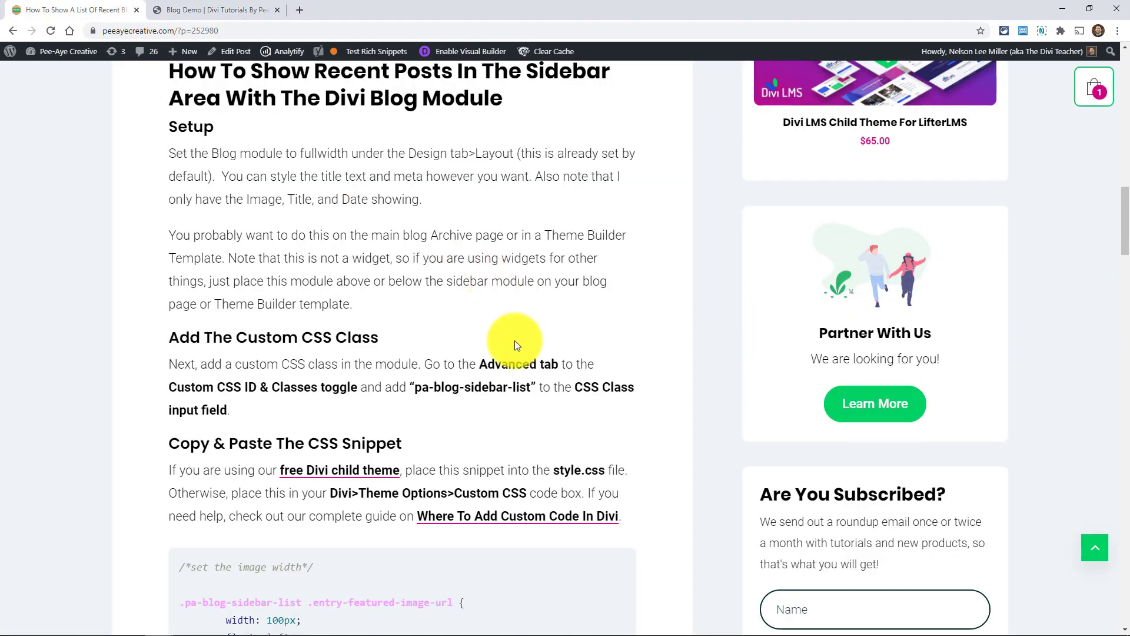
{"action": "scroll", "coordinate": [431, 367], "scroll_direction": "down", "scroll_amount": 3}
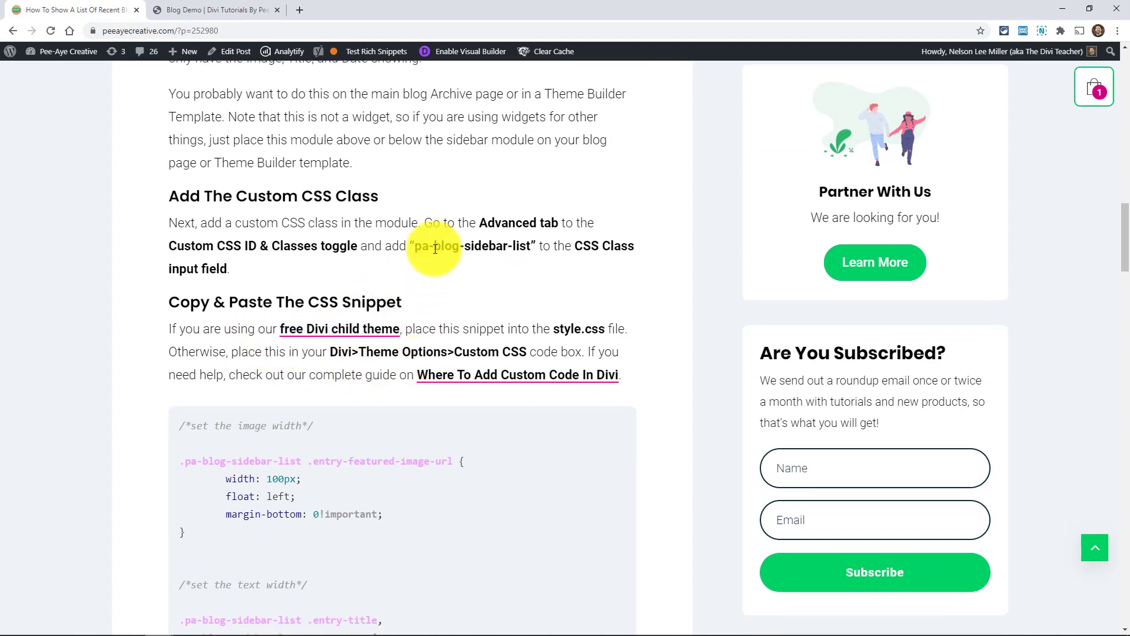
{"action": "left_click_drag", "start_coordinate": [416, 246], "coordinate": [531, 248]}
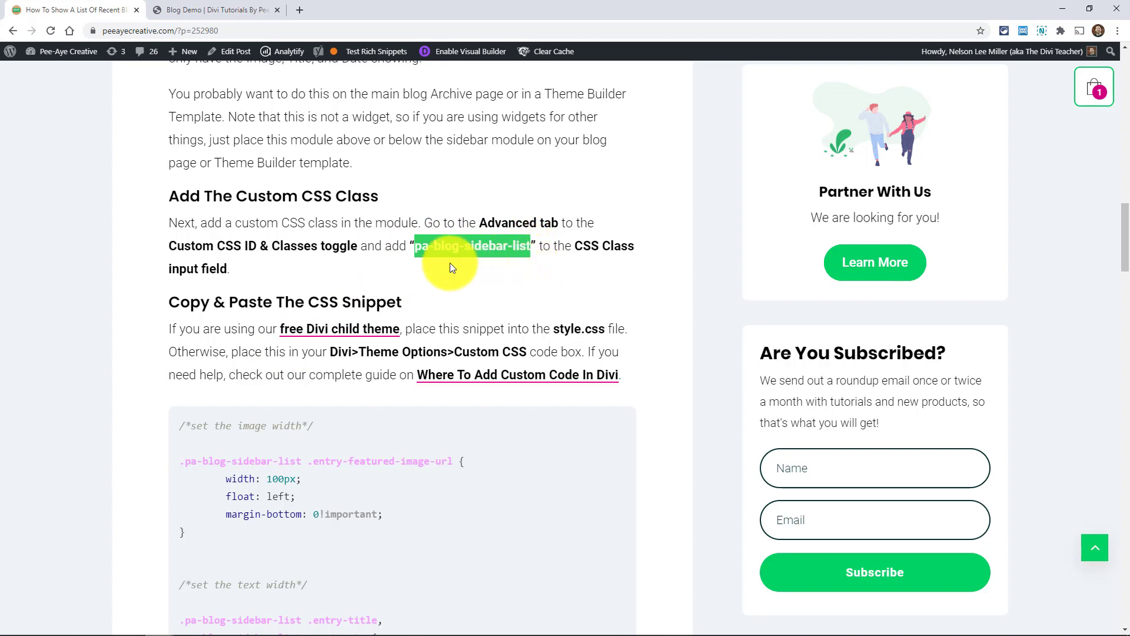
{"action": "left_click", "coordinate": [195, 5]}
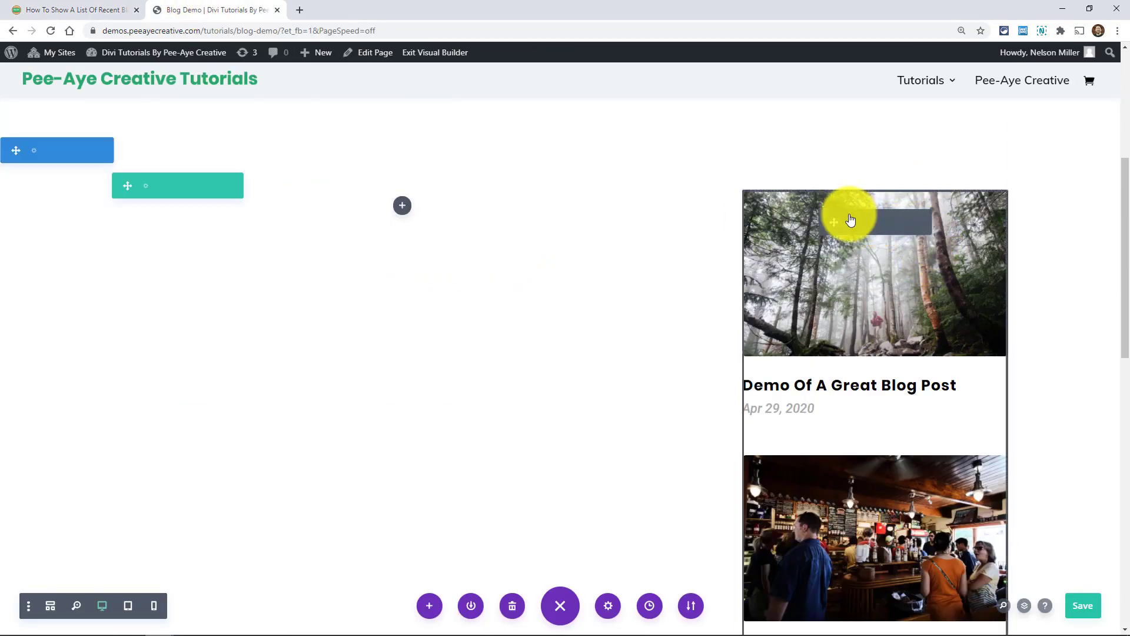
Step: Set the Blog module's Advanced CSS Class to pa-blog-sidebar-list and save it
{"action": "left_click", "coordinate": [851, 223]}
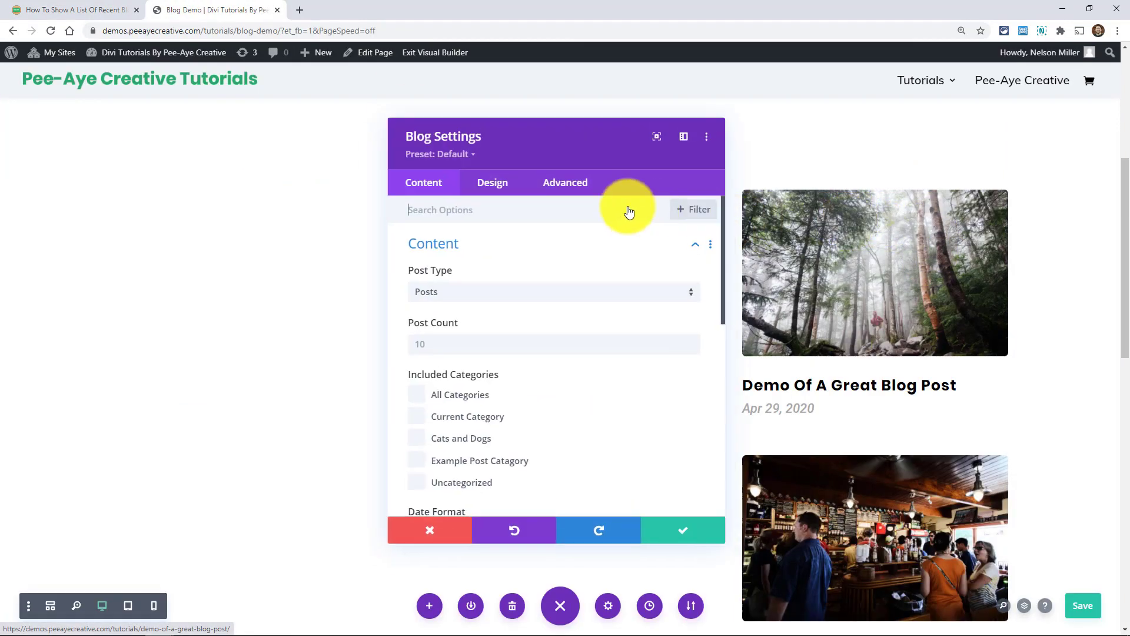
{"action": "left_click", "coordinate": [558, 189]}
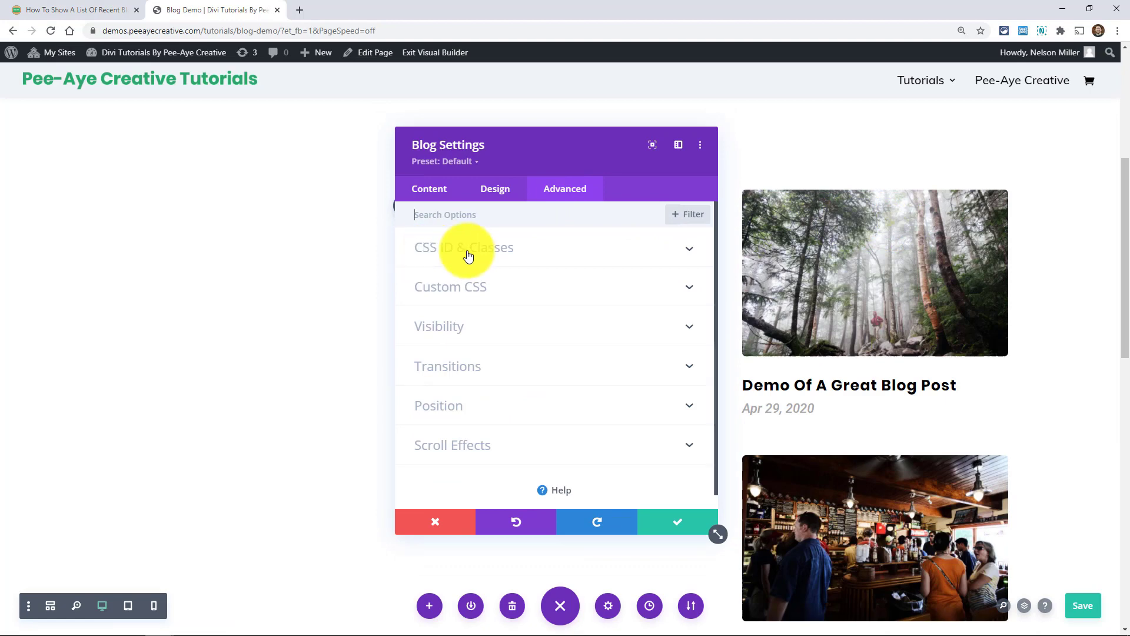
{"action": "left_click", "coordinate": [502, 255]}
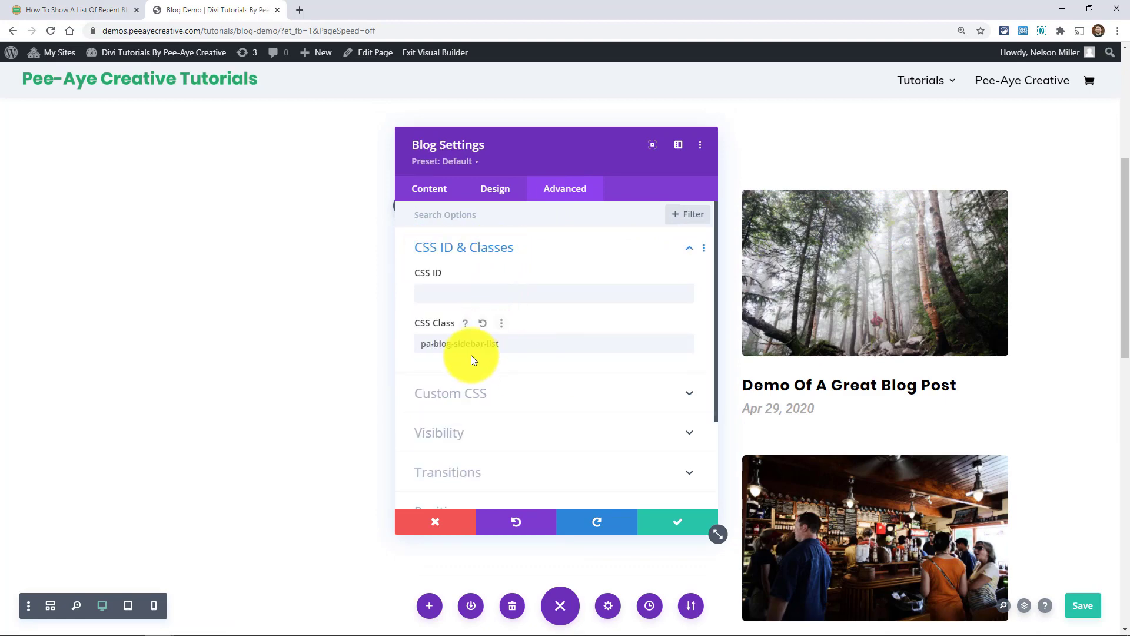
{"action": "left_click", "coordinate": [447, 344]}
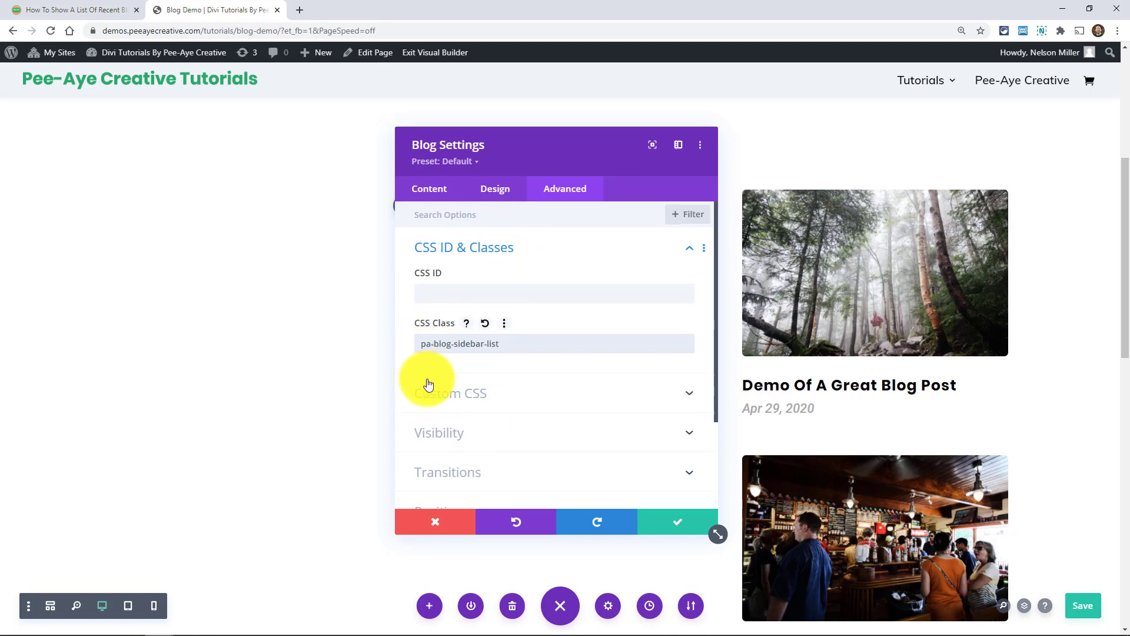
{"action": "left_click", "coordinate": [669, 524]}
{"action": "left_click", "coordinate": [97, 9]}
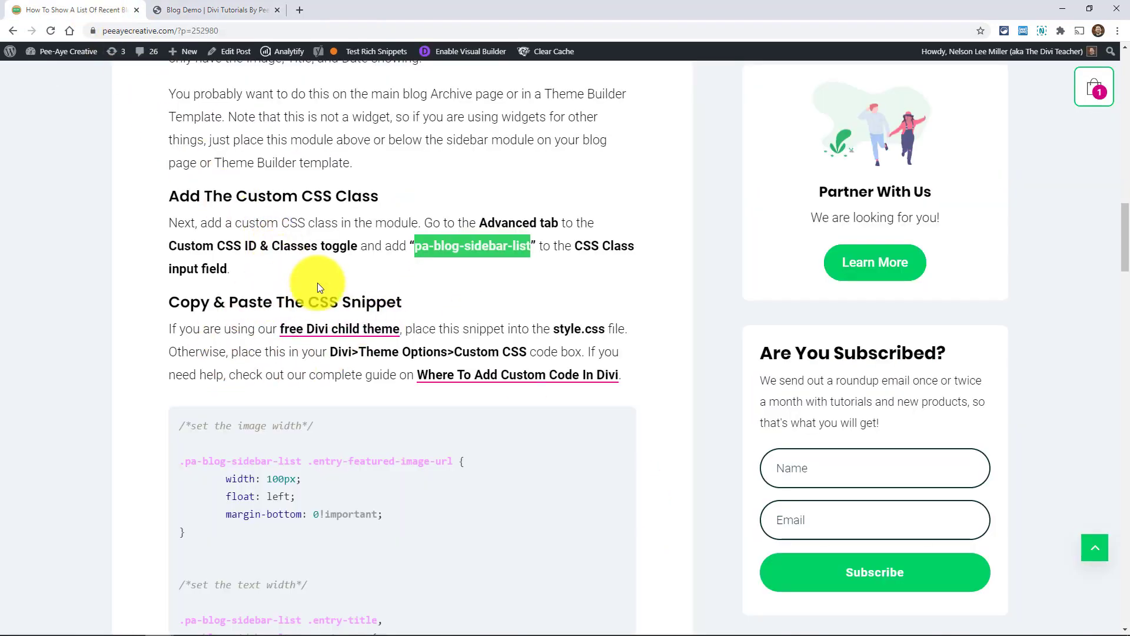
Step: Highlight the tutorial's CSS snippet from /*set the image width*/ through its final closing brace
{"action": "scroll", "coordinate": [303, 366], "scroll_direction": "down", "scroll_amount": 3}
{"action": "scroll", "coordinate": [304, 366], "scroll_direction": "down", "scroll_amount": 2}
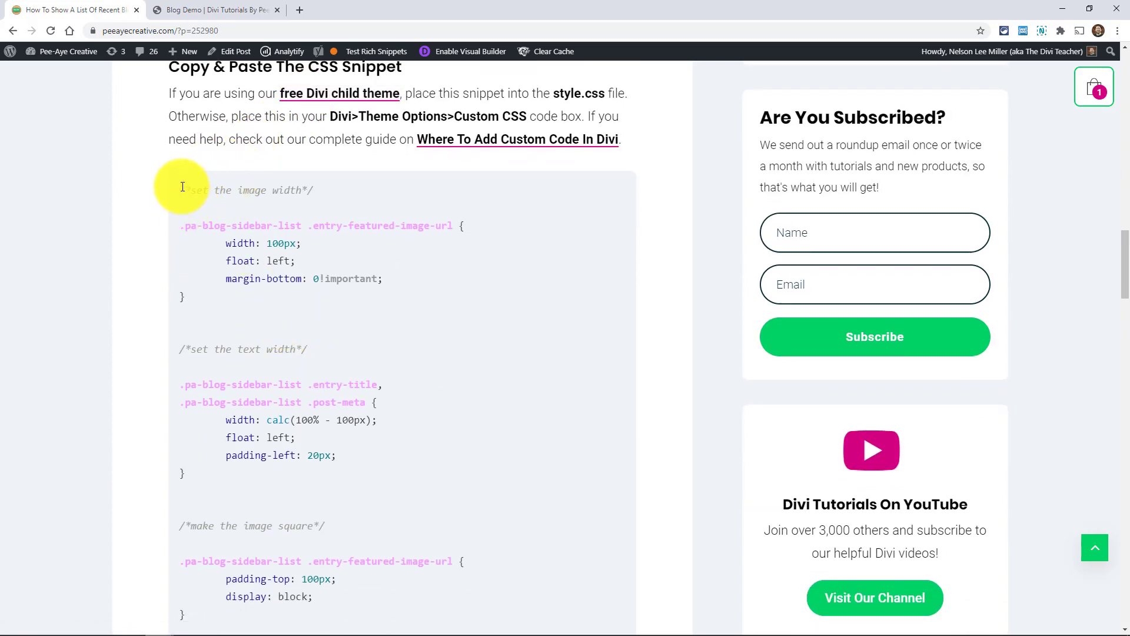
{"action": "left_click_drag", "start_coordinate": [183, 189], "coordinate": [230, 502]}
{"action": "scroll", "coordinate": [266, 341], "scroll_direction": "down", "scroll_amount": 5}
{"action": "scroll", "coordinate": [280, 351], "scroll_direction": "down", "scroll_amount": 3}
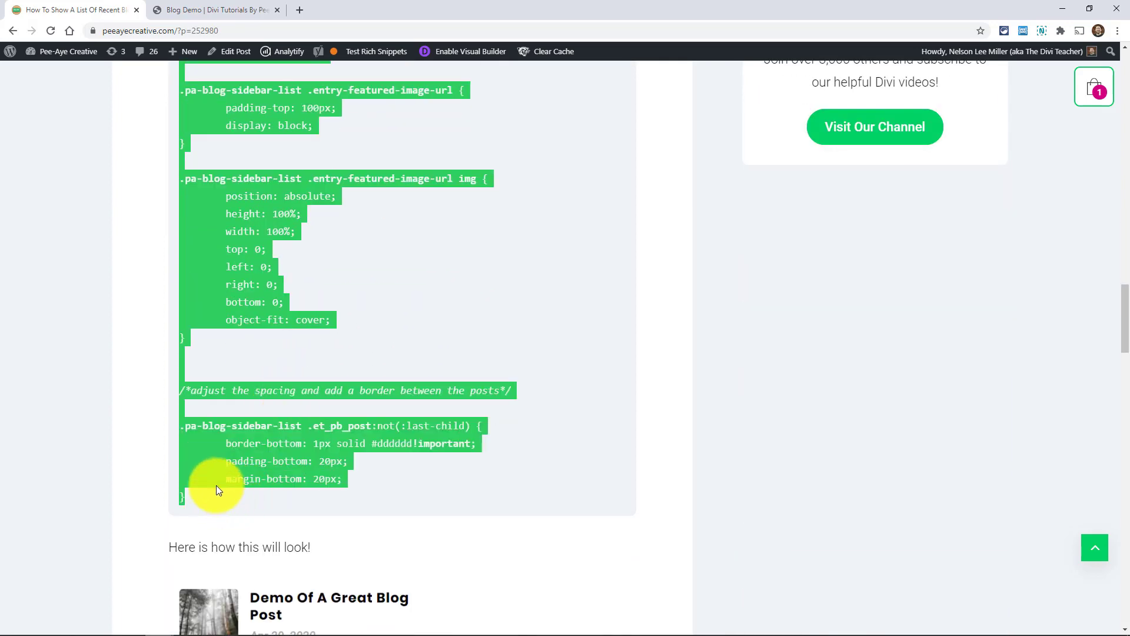
{"action": "scroll", "coordinate": [256, 447], "scroll_direction": "up", "scroll_amount": 9}
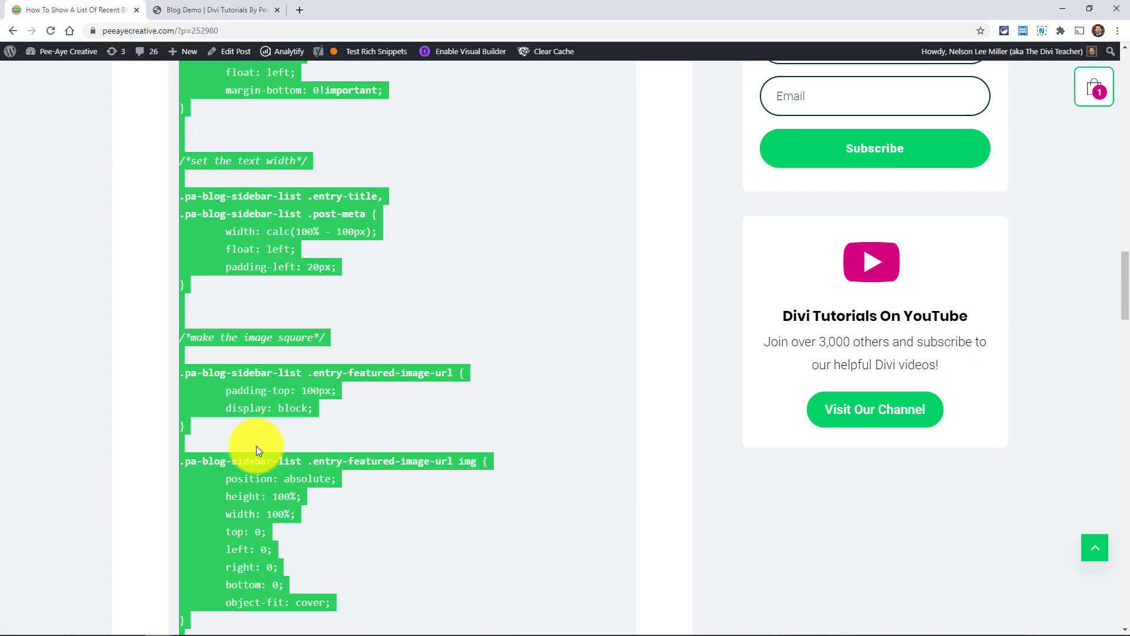
Step: Paste the copied sidebar-list CSS into Page Settings > Advanced > Custom CSS and enlarge the panel
{"action": "left_click", "coordinate": [182, 9]}
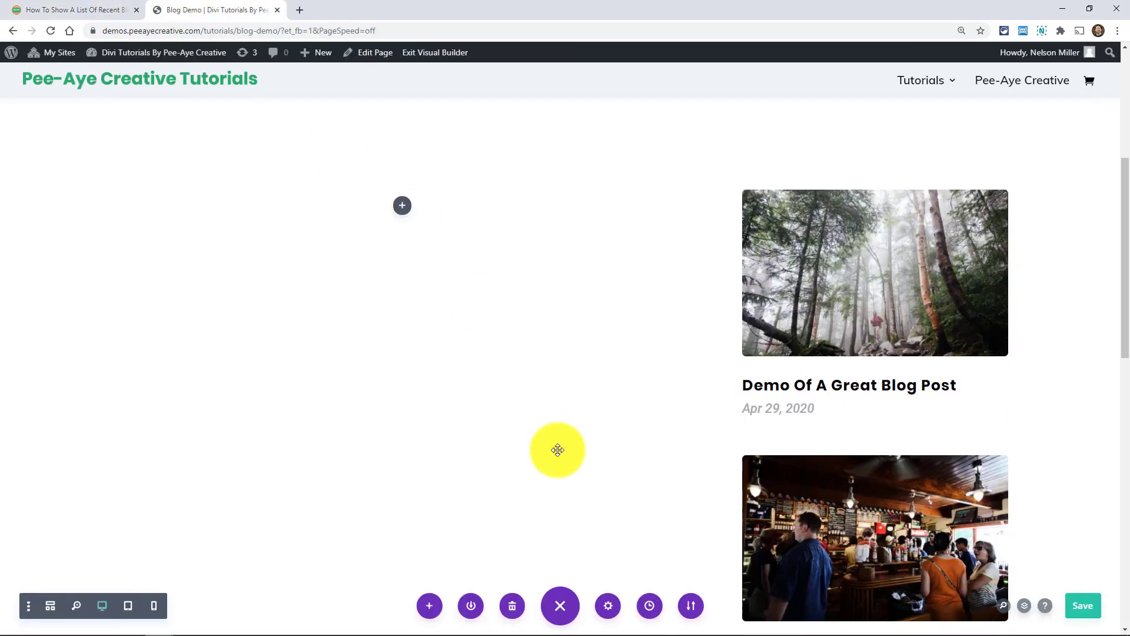
{"action": "left_click", "coordinate": [608, 606]}
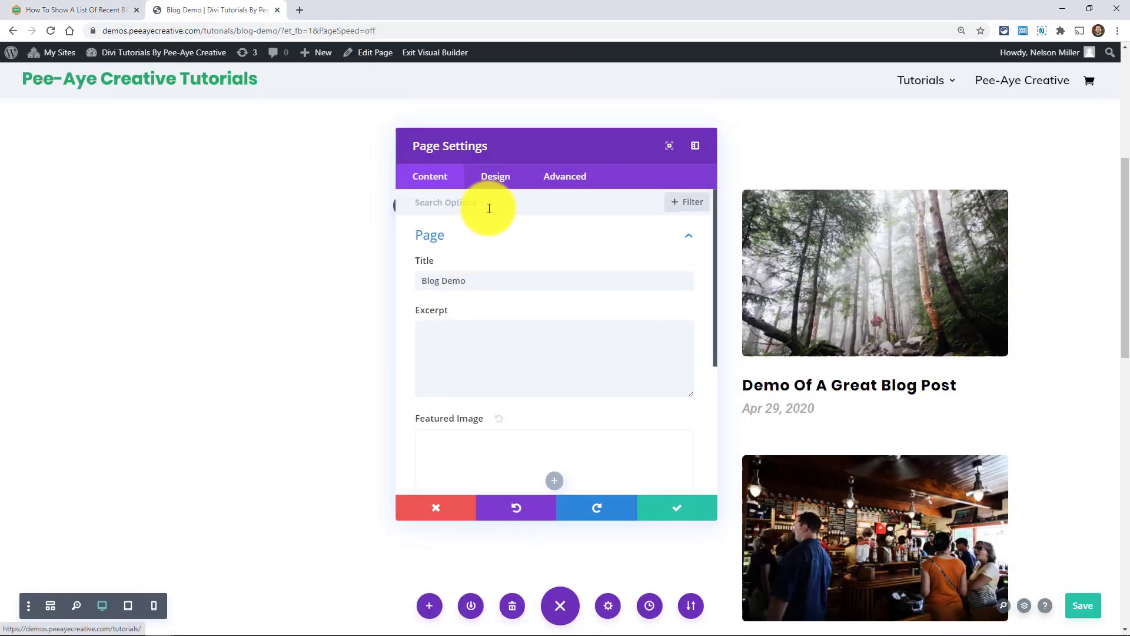
{"action": "left_click", "coordinate": [558, 179]}
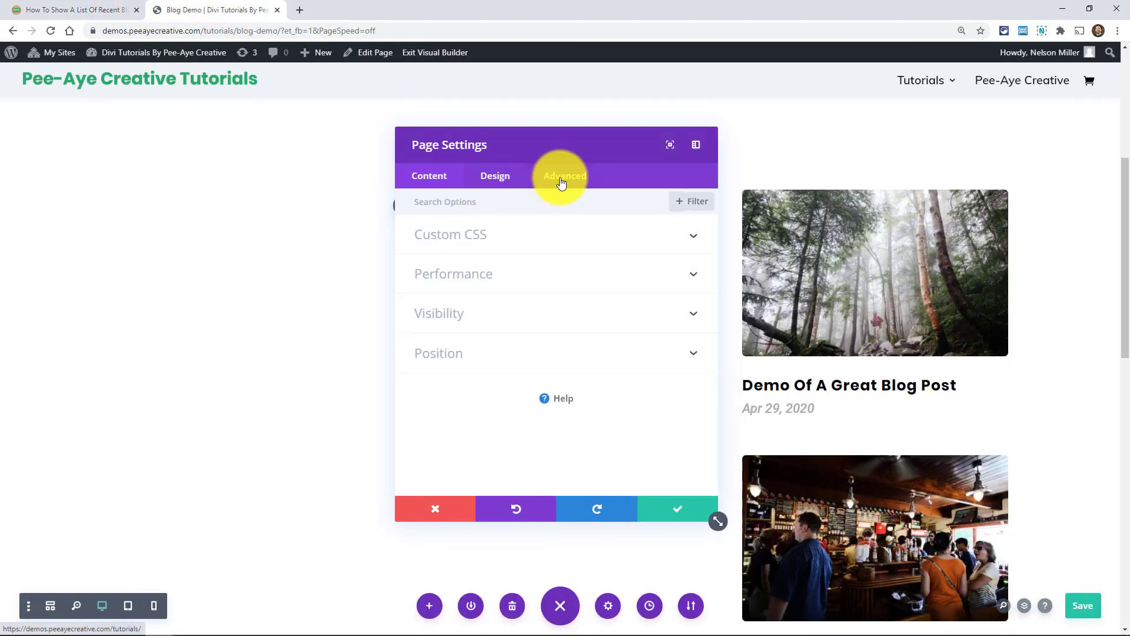
{"action": "left_click", "coordinate": [449, 237]}
{"action": "left_click", "coordinate": [429, 290]}
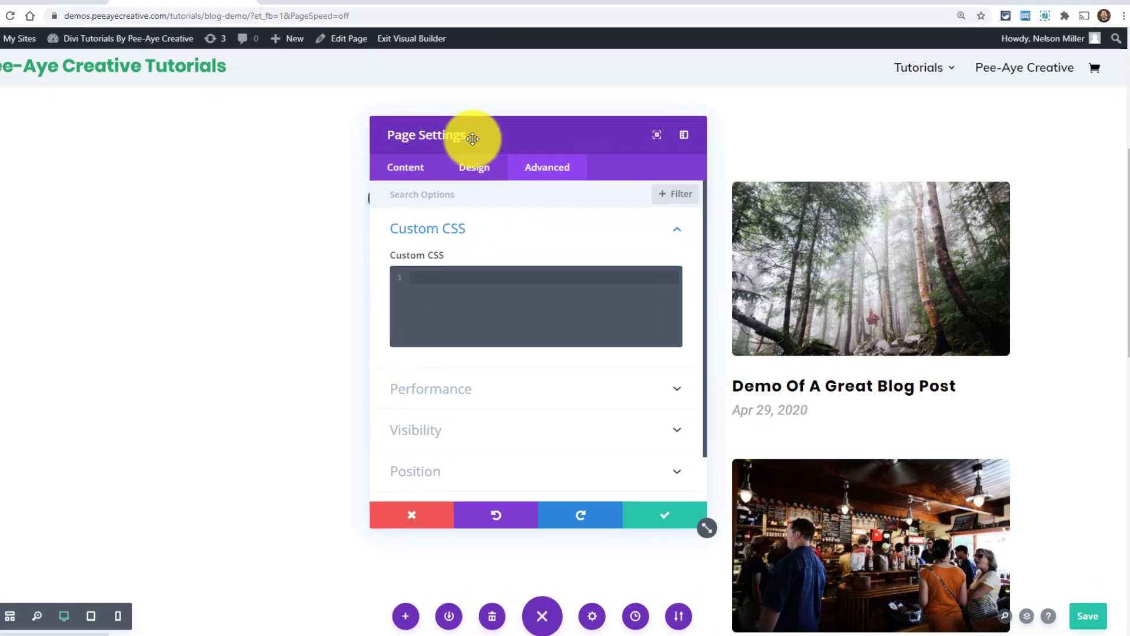
{"action": "left_click_drag", "start_coordinate": [497, 135], "coordinate": [394, 122]}
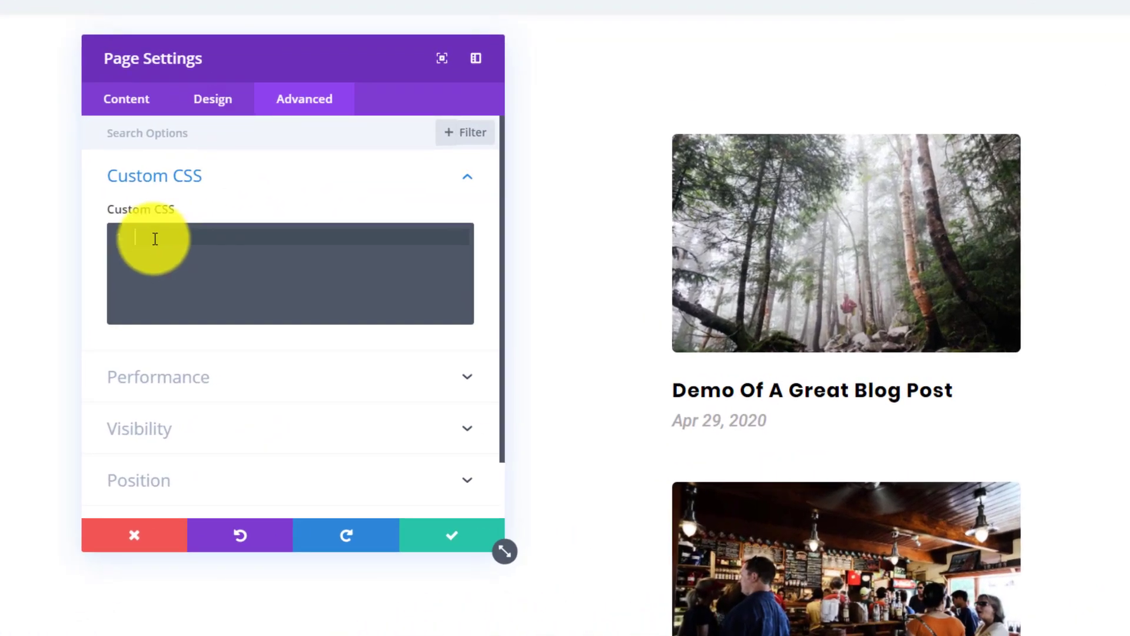
{"action": "key", "text": "ctrl+v"}
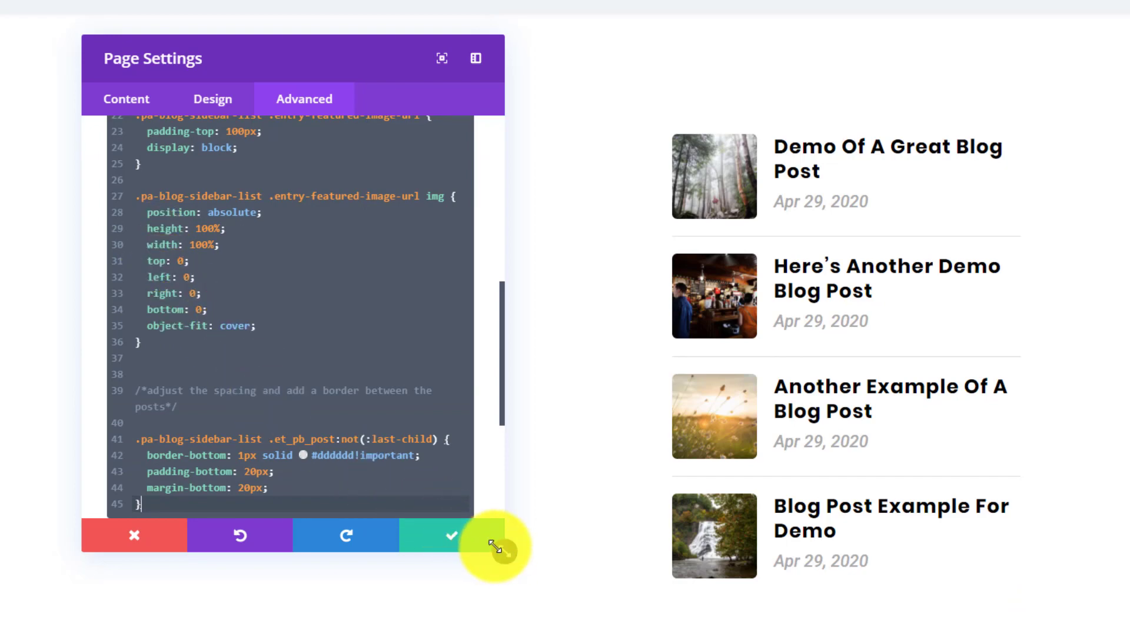
{"action": "left_click_drag", "start_coordinate": [495, 546], "coordinate": [575, 610]}
{"action": "scroll", "coordinate": [304, 345], "scroll_direction": "up", "scroll_amount": 4}
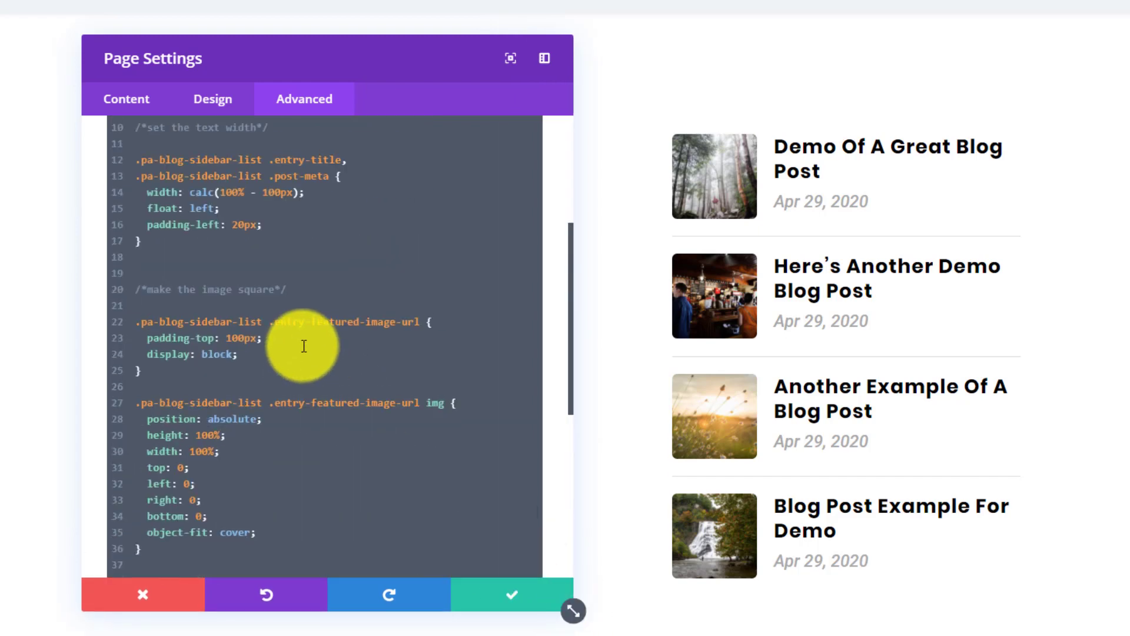
{"action": "scroll", "coordinate": [304, 346], "scroll_direction": "up", "scroll_amount": 4}
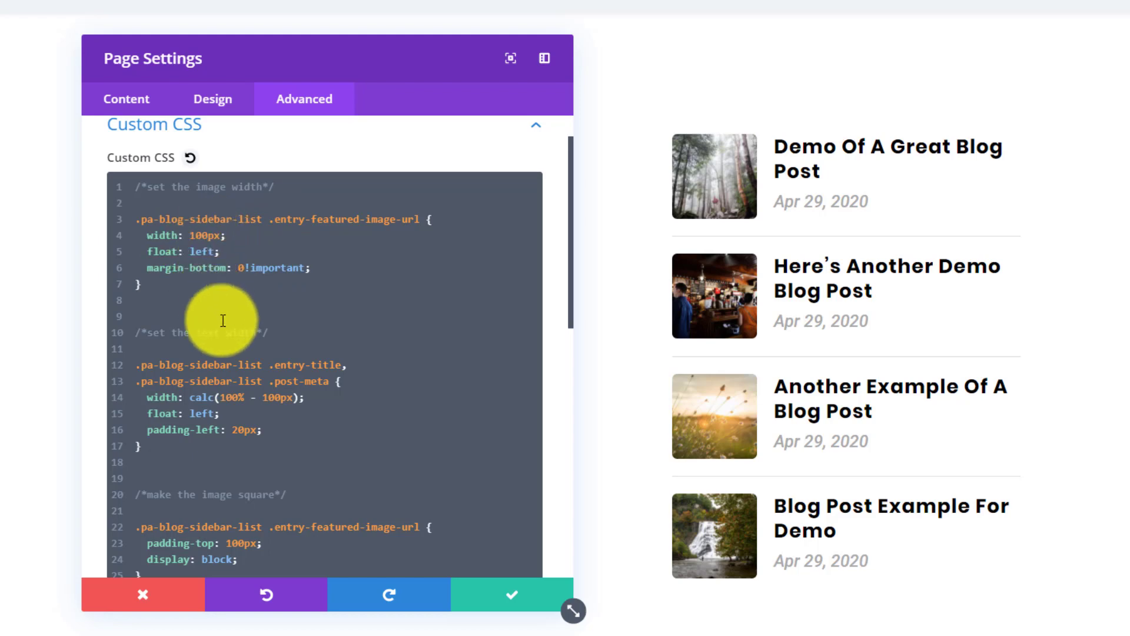
{"action": "scroll", "coordinate": [228, 371], "scroll_direction": "down", "scroll_amount": 2}
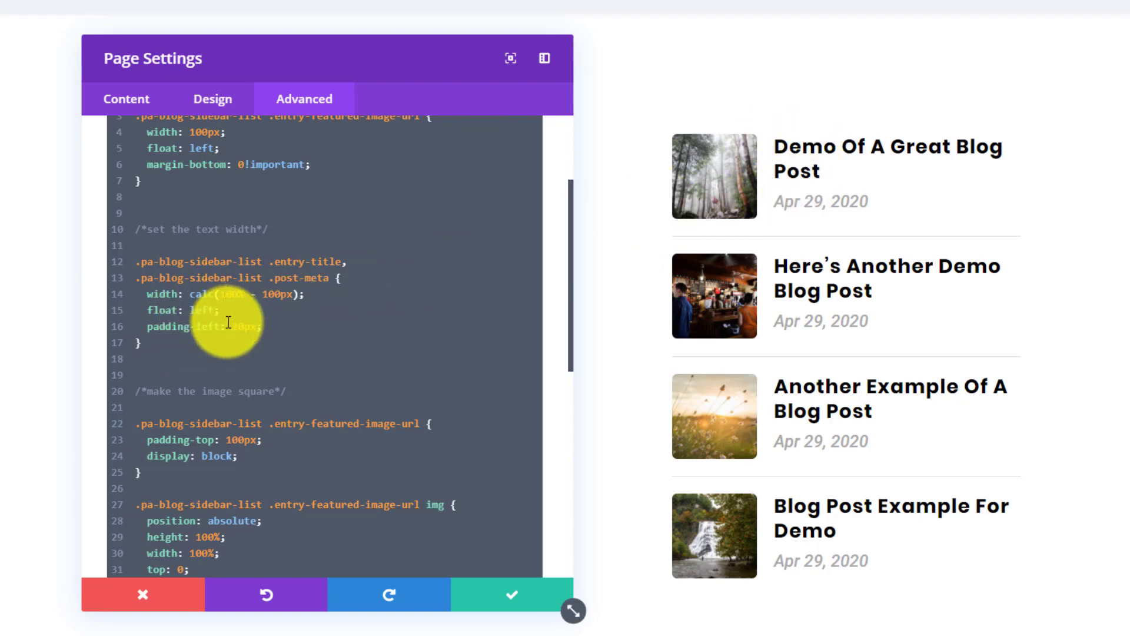
{"action": "scroll", "coordinate": [225, 322], "scroll_direction": "down", "scroll_amount": 4}
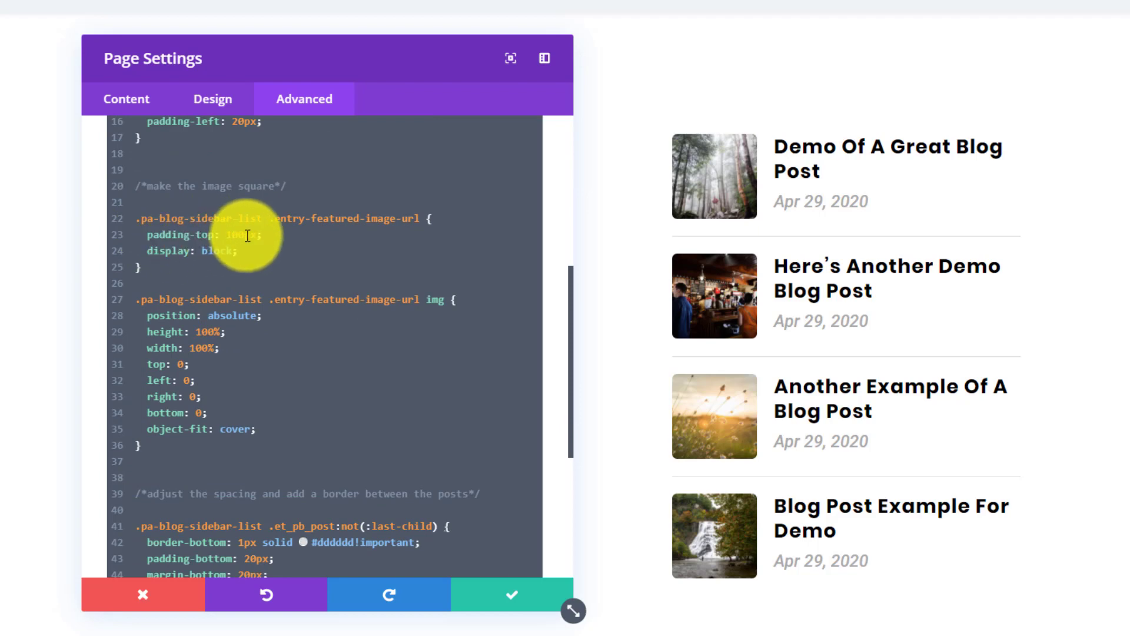
{"action": "scroll", "coordinate": [258, 241], "scroll_direction": "up", "scroll_amount": 4}
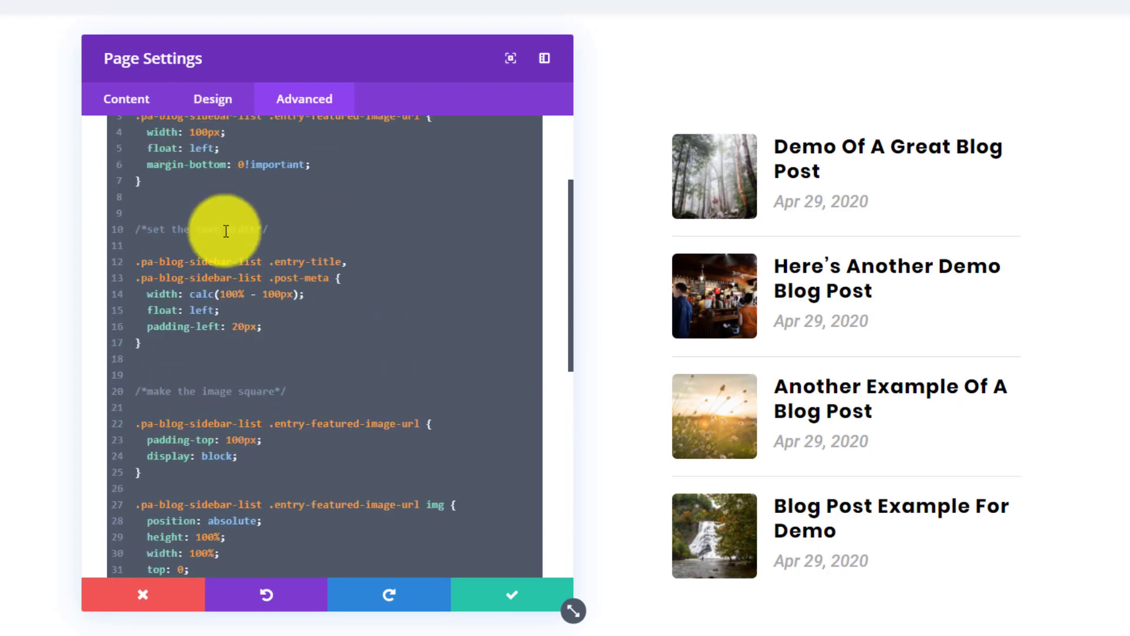
Step: Change the image width, padding-top and calc() title-width offset from 100px to 120px
{"action": "left_click", "coordinate": [203, 133]}
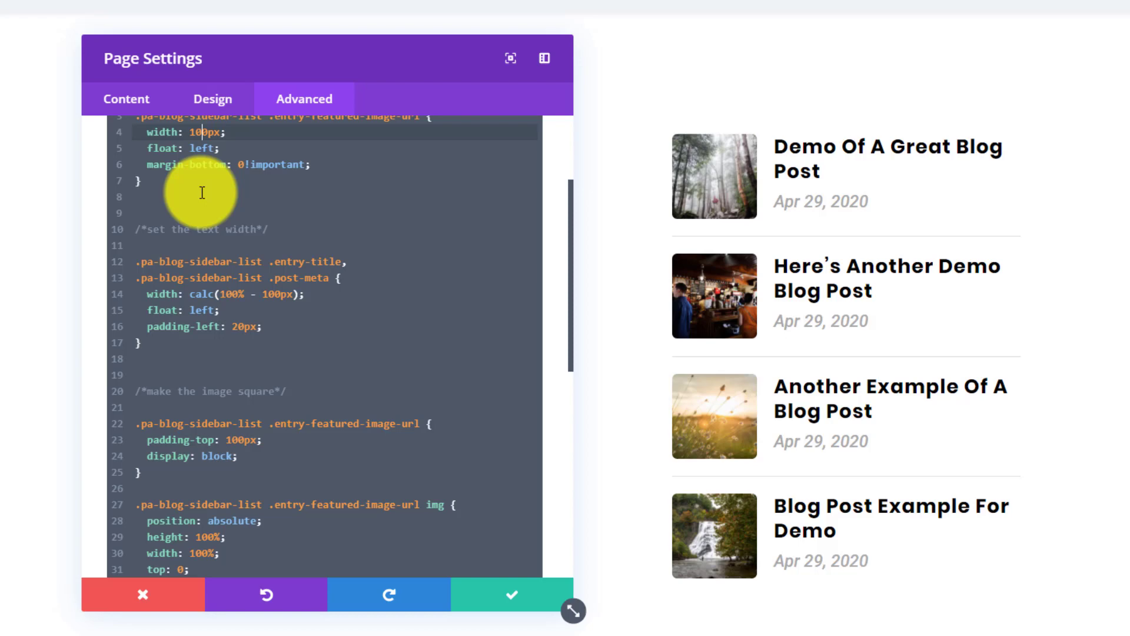
{"action": "key", "text": "BackSpace"}
{"action": "type", "text": "2"}
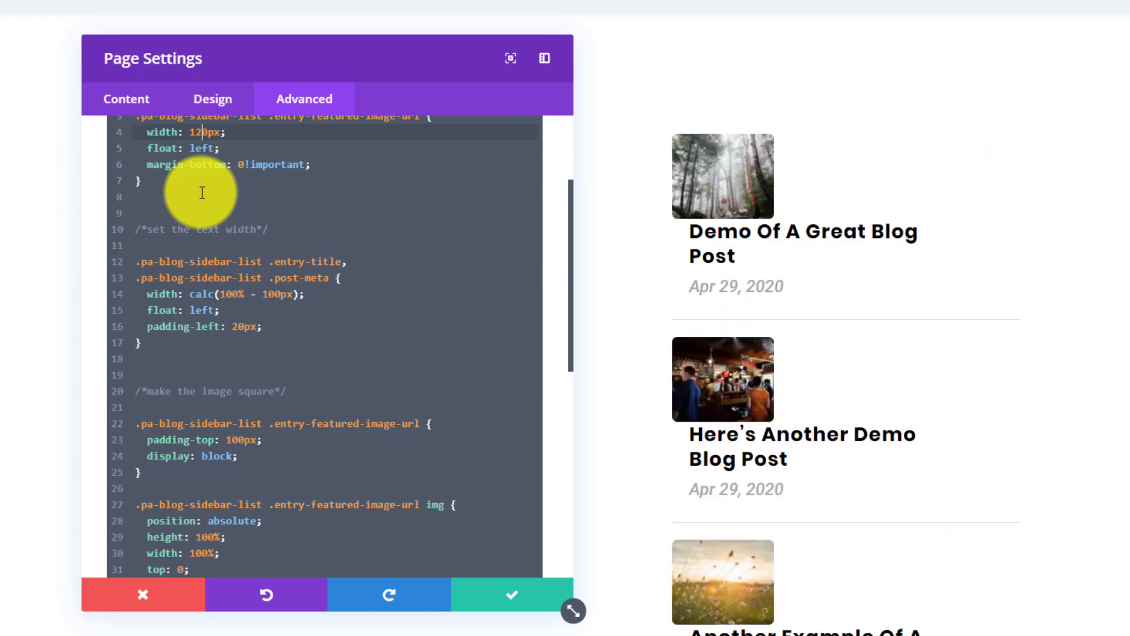
{"action": "left_click", "coordinate": [238, 440]}
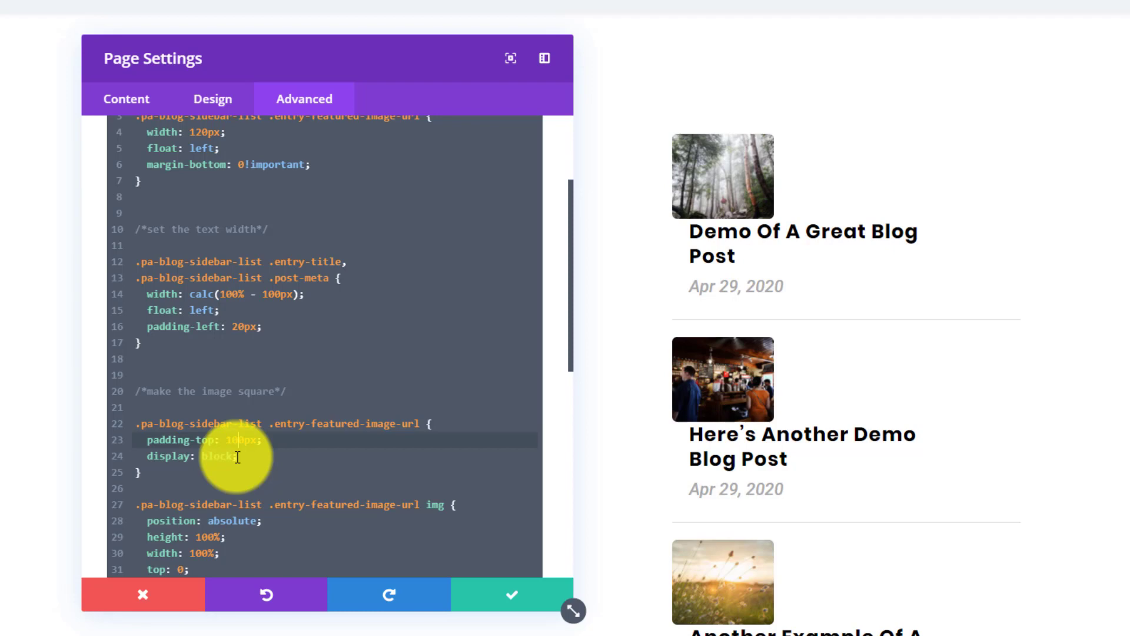
{"action": "type", "text": "2"}
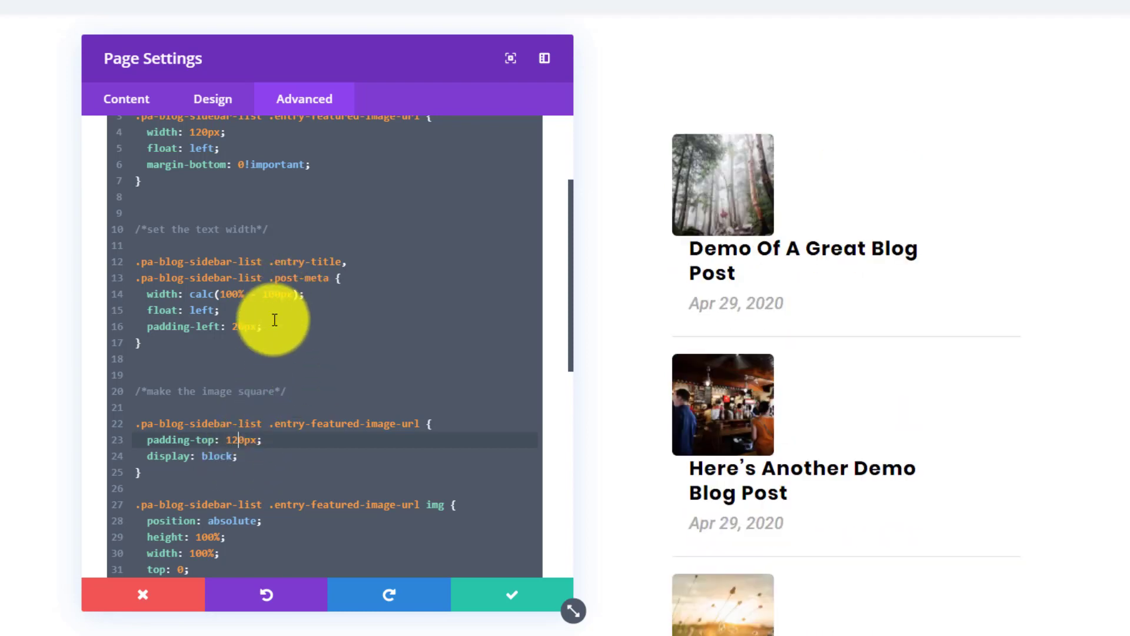
{"action": "left_click", "coordinate": [274, 294]}
{"action": "key", "text": "Delete"}
{"action": "type", "text": "2"}
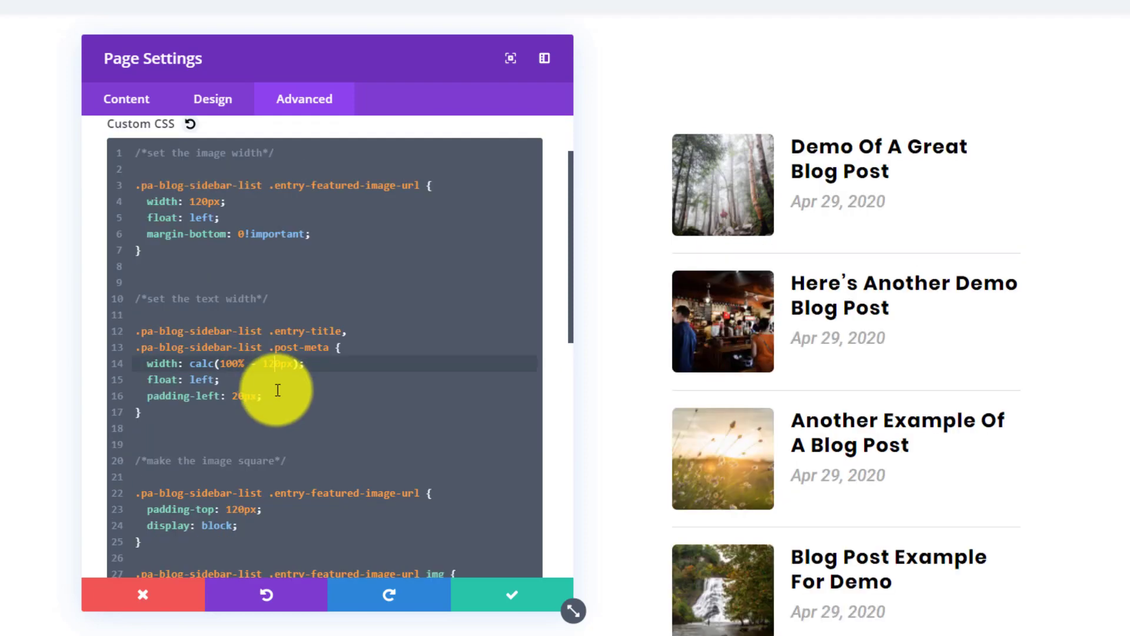
{"action": "scroll", "coordinate": [283, 401], "scroll_direction": "down", "scroll_amount": 4}
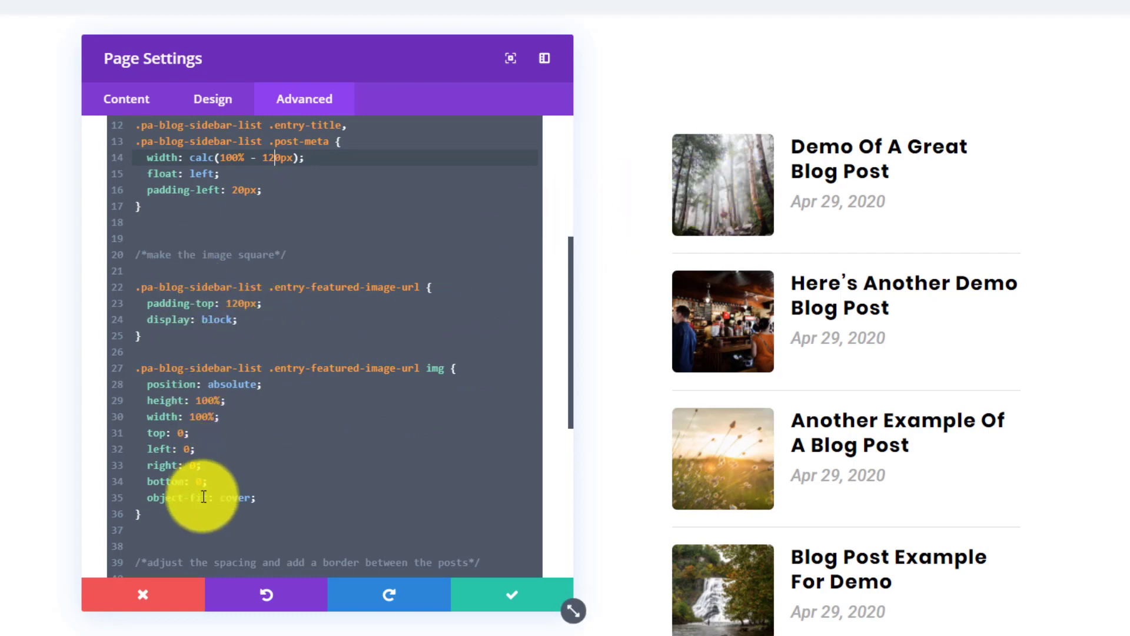
{"action": "left_click_drag", "start_coordinate": [115, 524], "coordinate": [85, 241]}
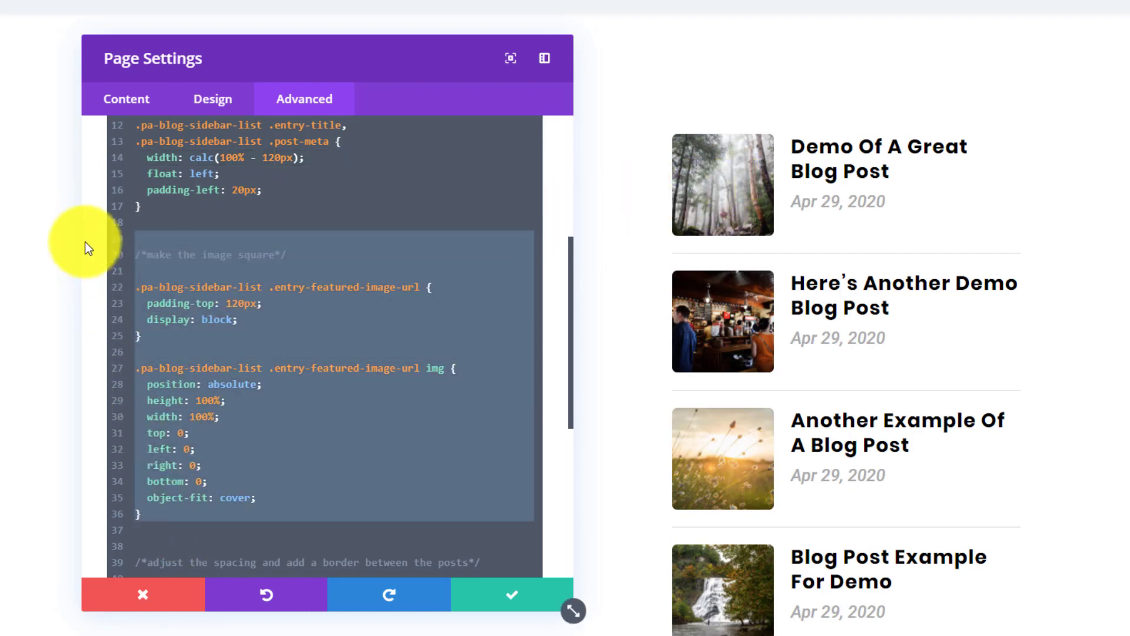
{"action": "key", "text": "BackSpace"}
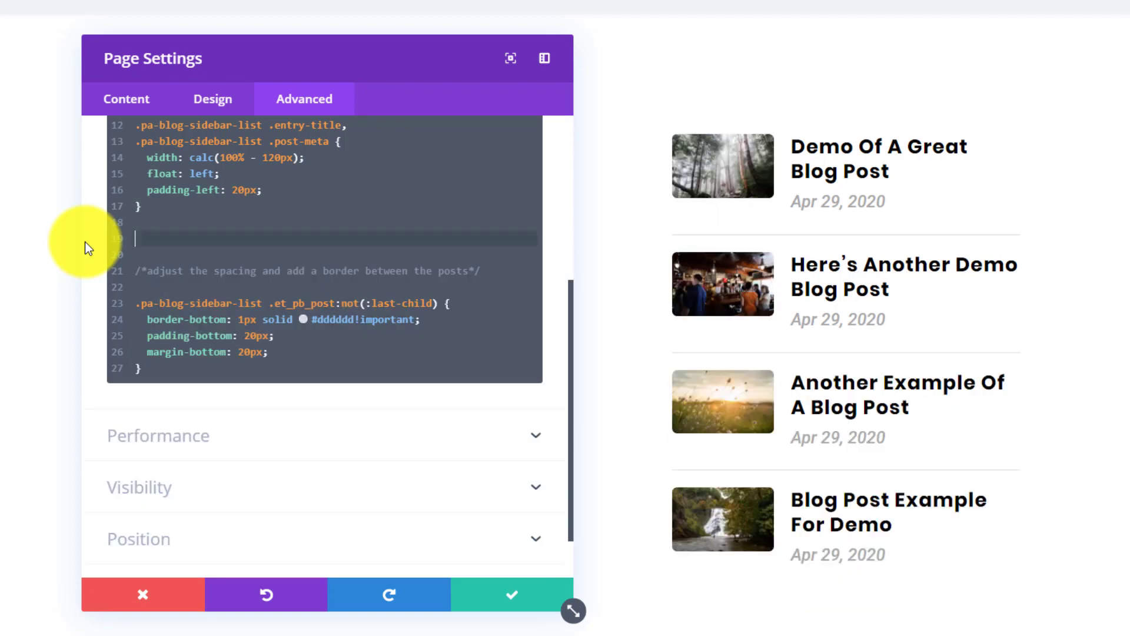
{"action": "key", "text": "ctrl+z"}
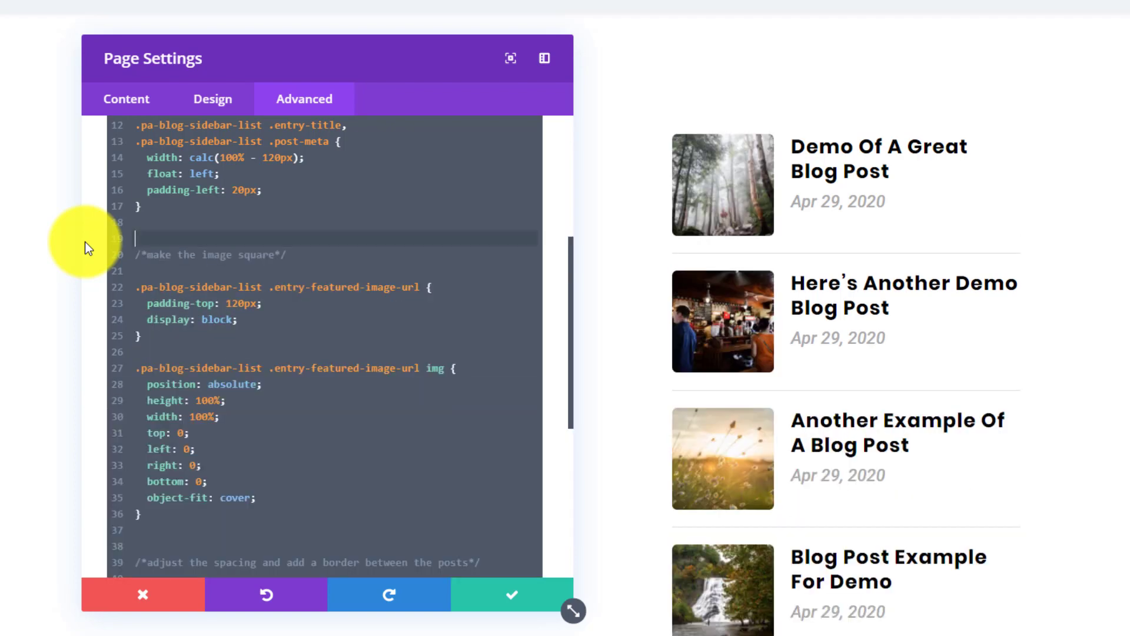
{"action": "scroll", "coordinate": [244, 437], "scroll_direction": "down", "scroll_amount": 2}
{"action": "scroll", "coordinate": [244, 437], "scroll_direction": "down", "scroll_amount": 4}
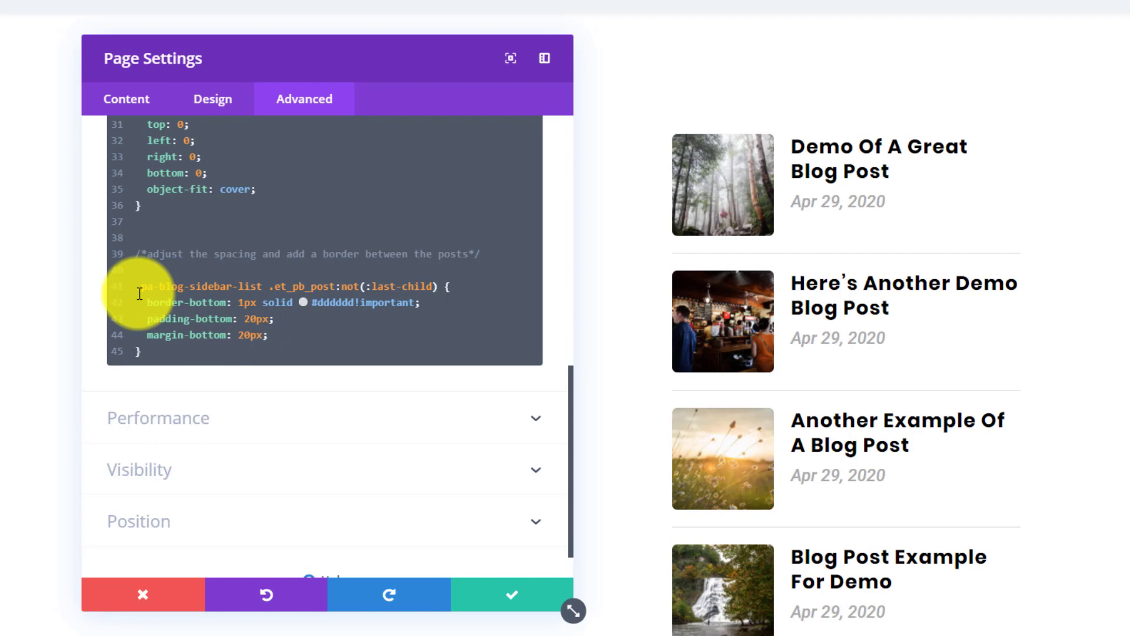
{"action": "left_click_drag", "start_coordinate": [136, 286], "coordinate": [388, 356]}
{"action": "left_click", "coordinate": [294, 321]}
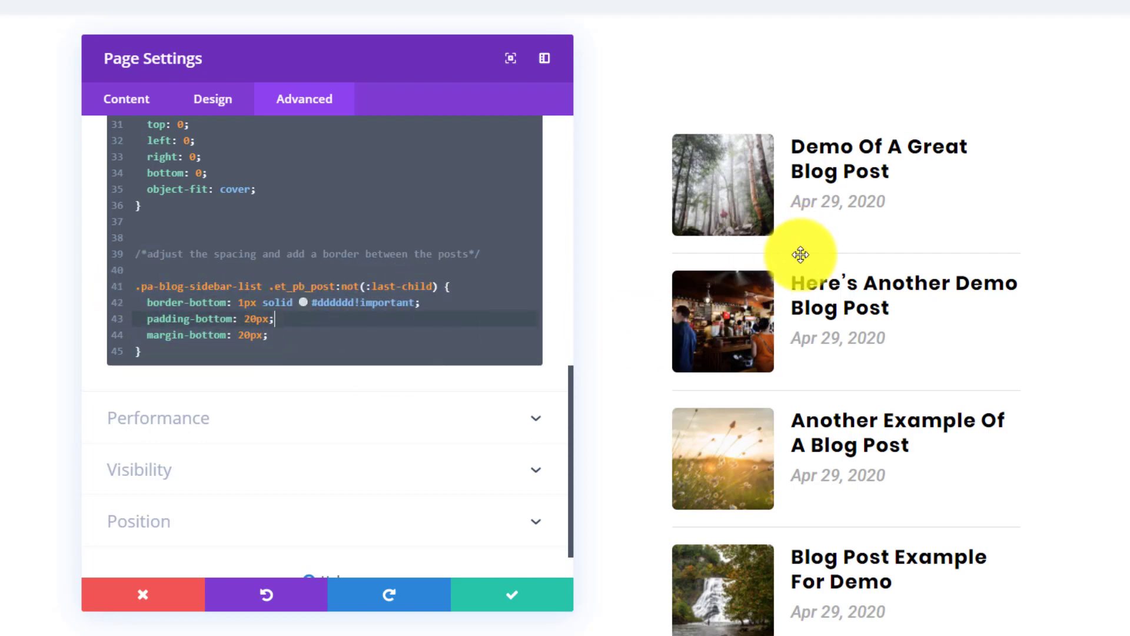
{"action": "left_click", "coordinate": [239, 303]}
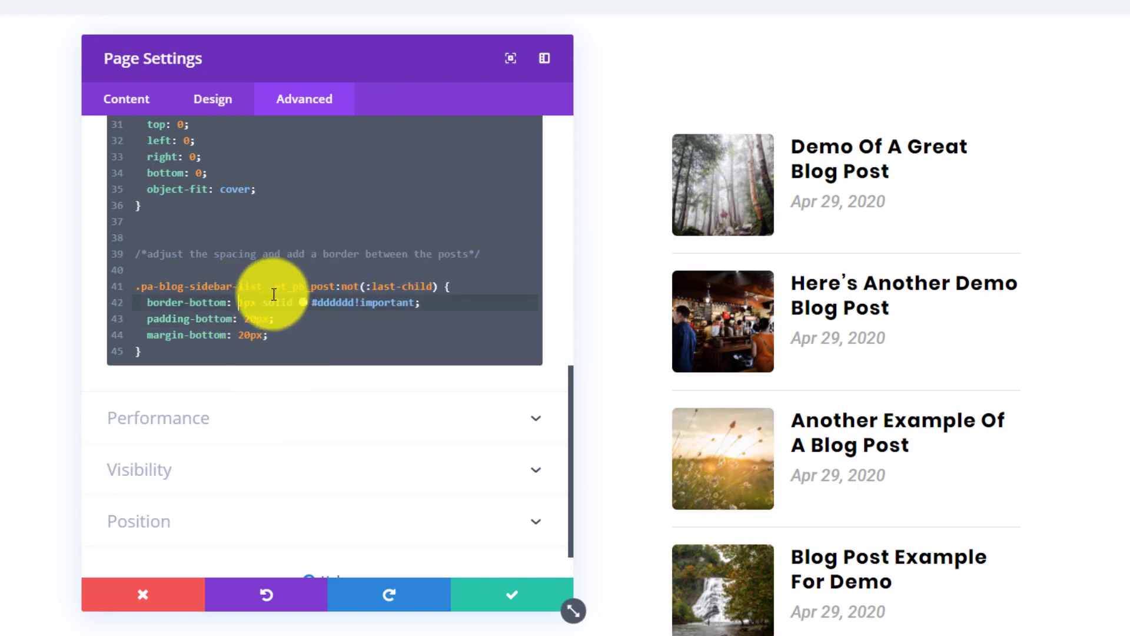
{"action": "type", "text": "0"}
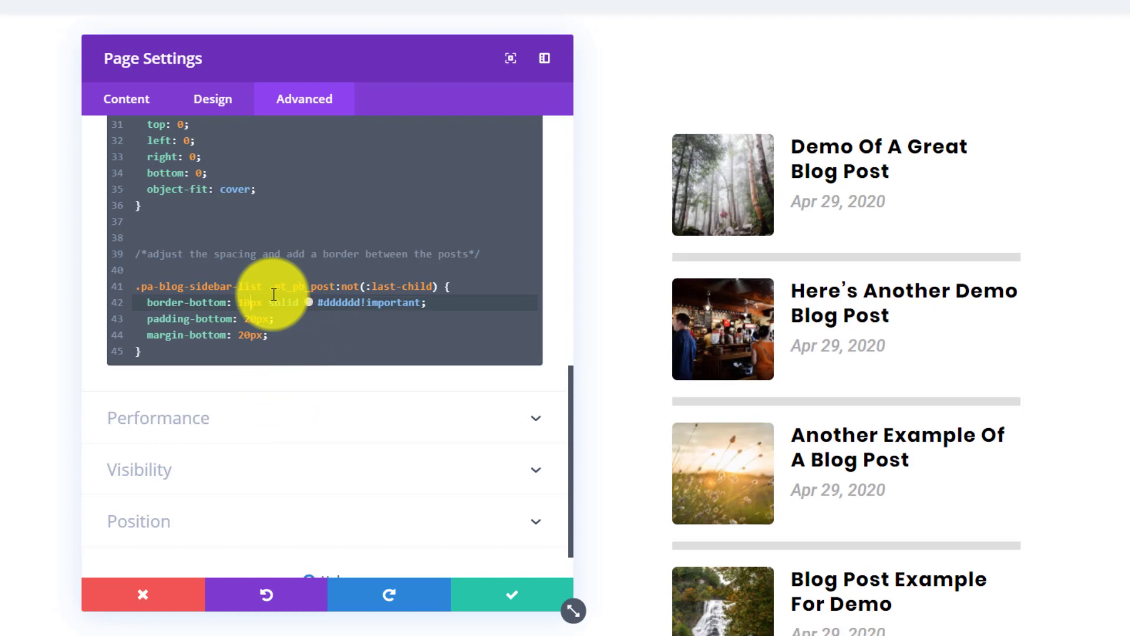
{"action": "key", "text": "BackSpace"}
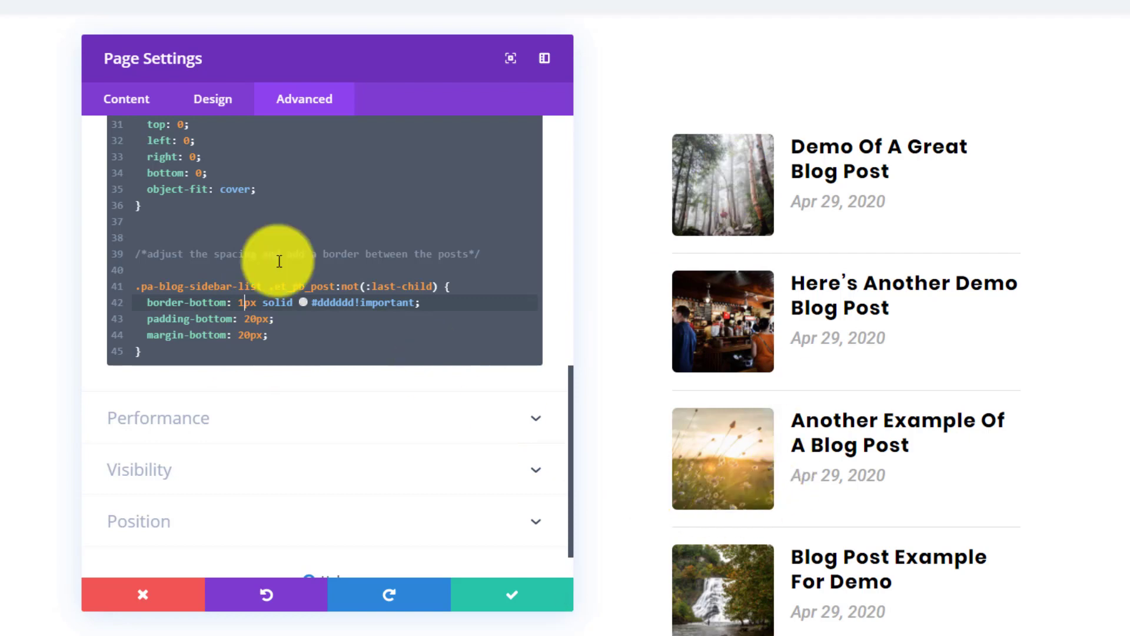
Step: Try other title padding-left values on line 16, settle back on 20px, and save Page Settings
{"action": "scroll", "coordinate": [245, 234], "scroll_direction": "up", "scroll_amount": 4}
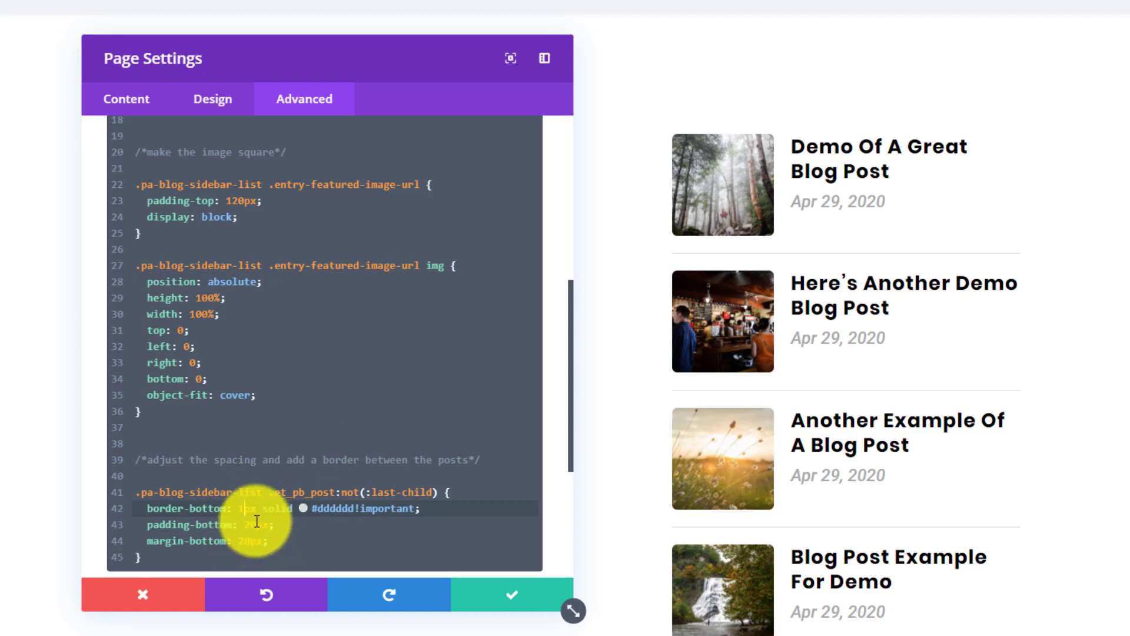
{"action": "scroll", "coordinate": [256, 520], "scroll_direction": "up", "scroll_amount": 5}
{"action": "scroll", "coordinate": [227, 471], "scroll_direction": "down", "scroll_amount": 1}
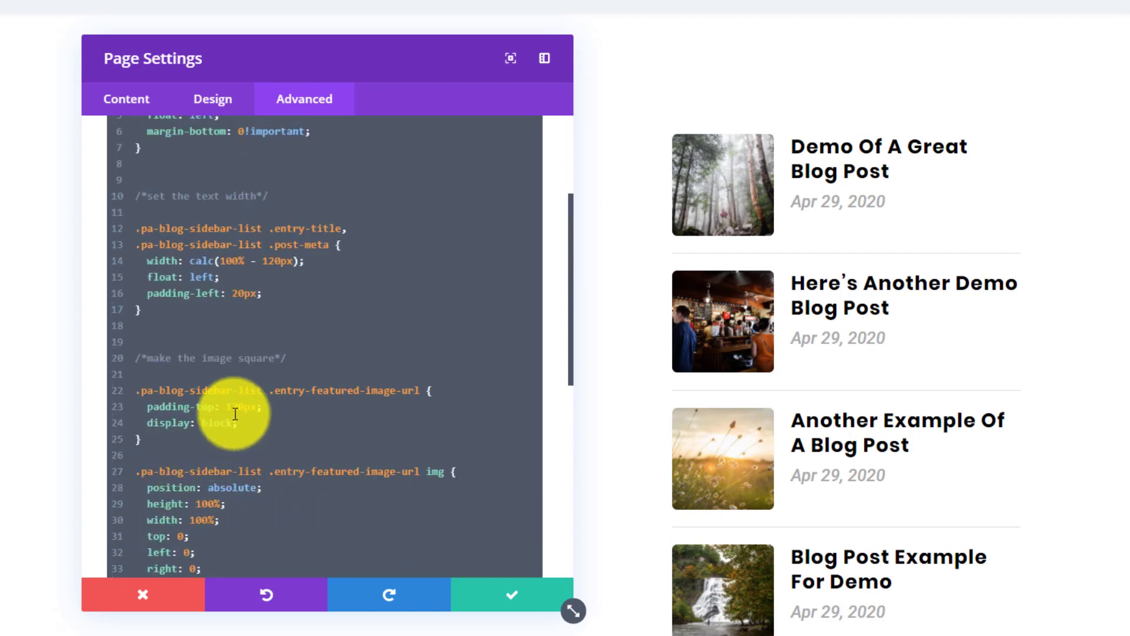
{"action": "scroll", "coordinate": [252, 418], "scroll_direction": "up", "scroll_amount": 3}
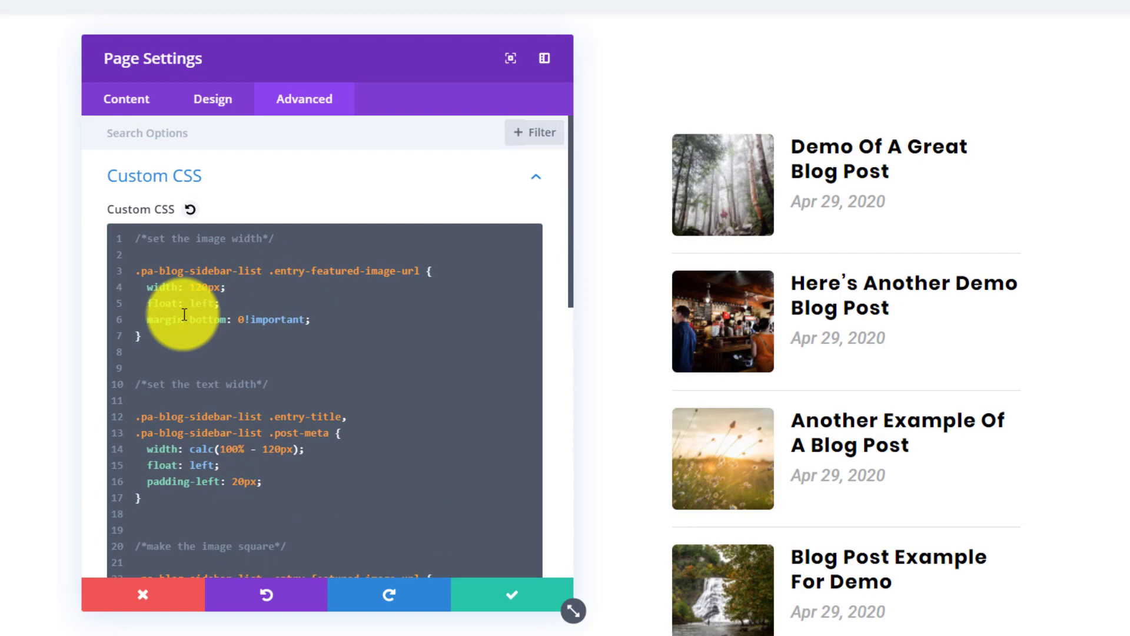
{"action": "left_click", "coordinate": [238, 482]}
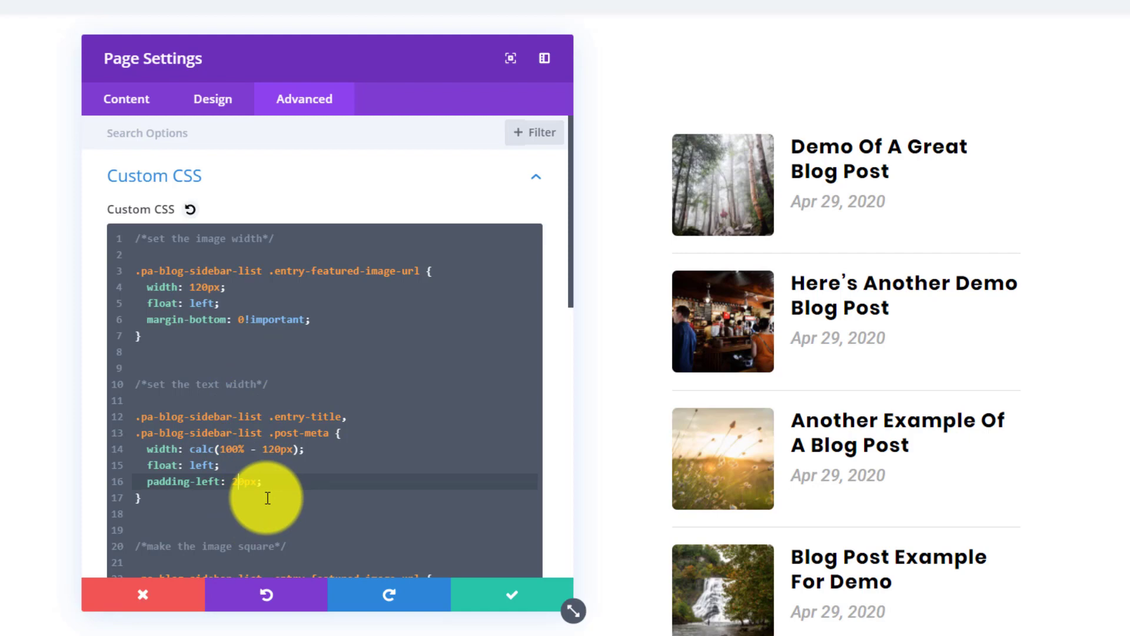
{"action": "key", "text": "BackSpace"}
{"action": "type", "text": "3"}
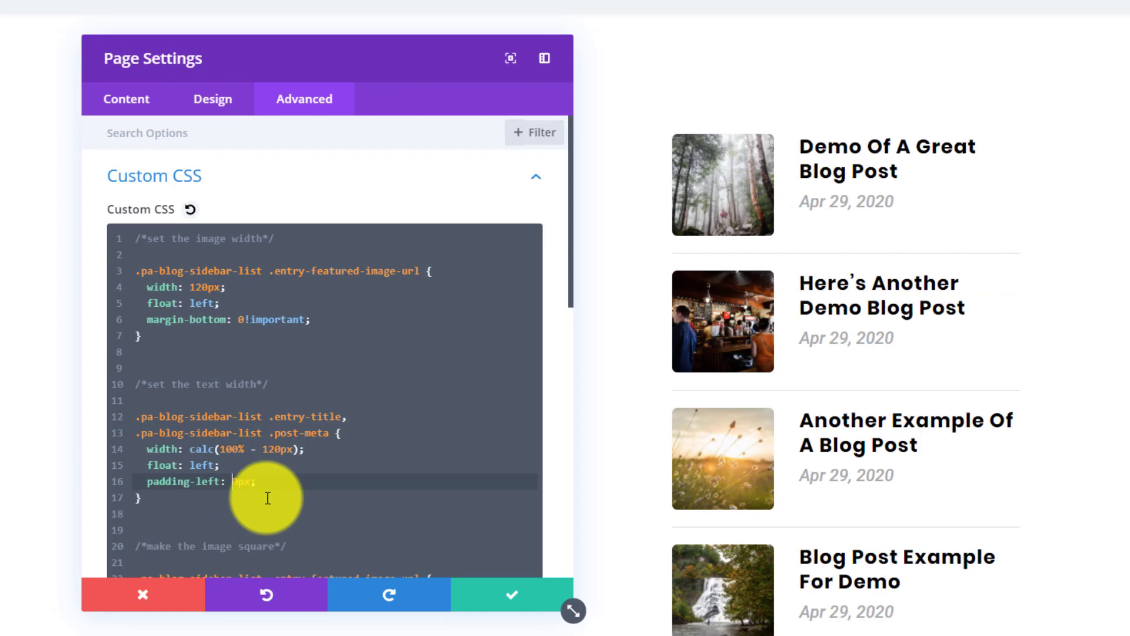
{"action": "type", "text": "4"}
{"action": "key", "text": "BackSpace"}
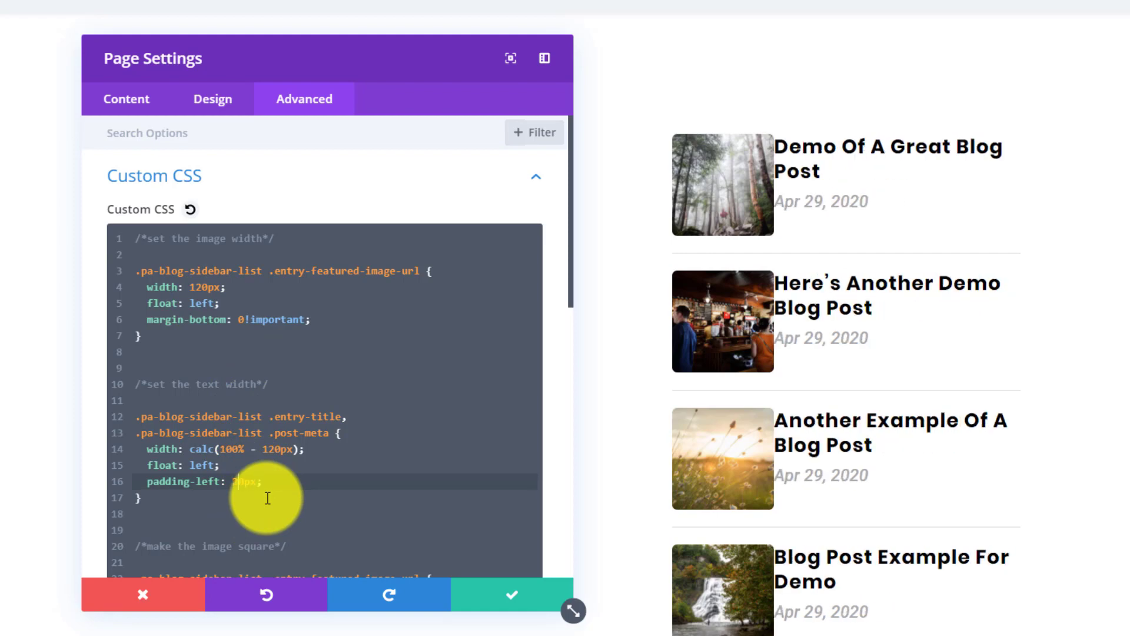
{"action": "type", "text": "2"}
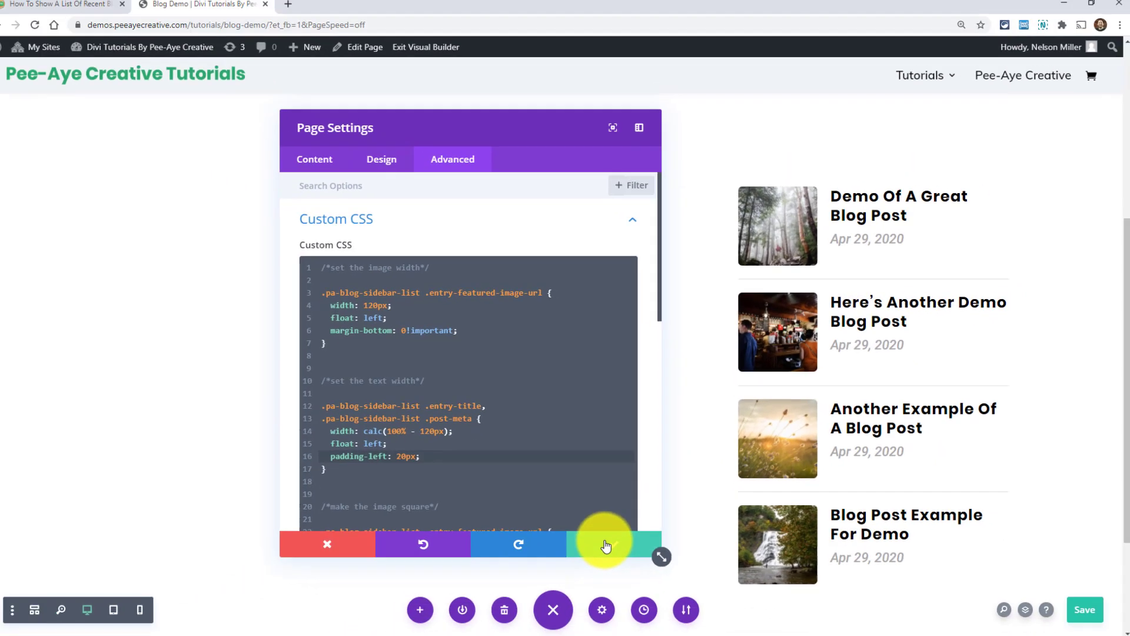
{"action": "left_click", "coordinate": [501, 595]}
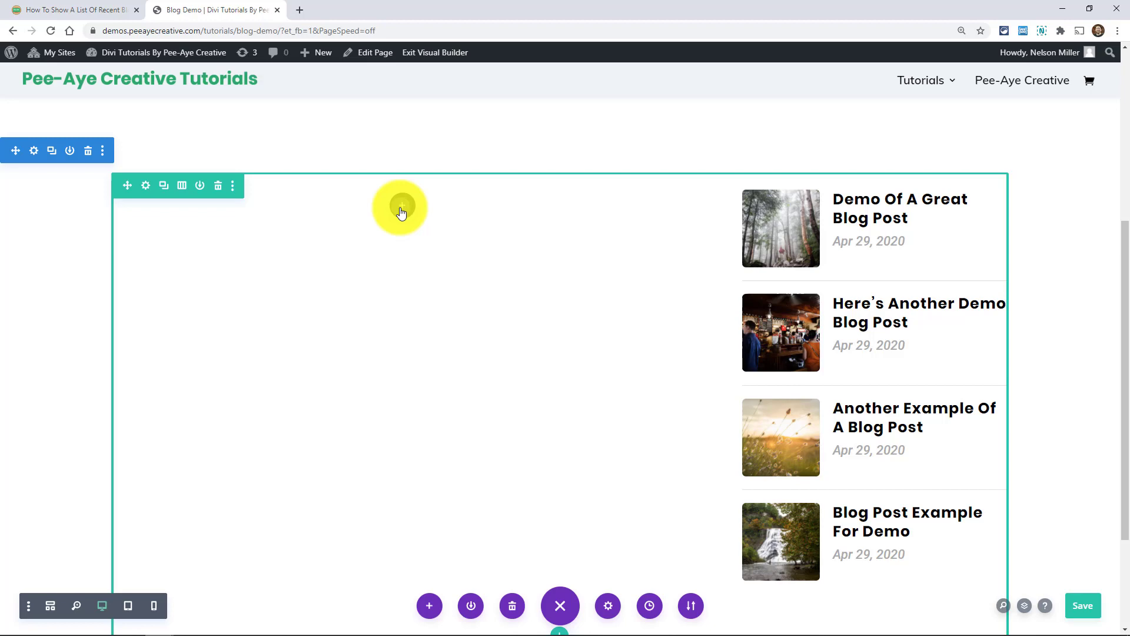
Step: Add a Blog module to the empty left column by searching 'blog'
{"action": "left_click", "coordinate": [402, 207]}
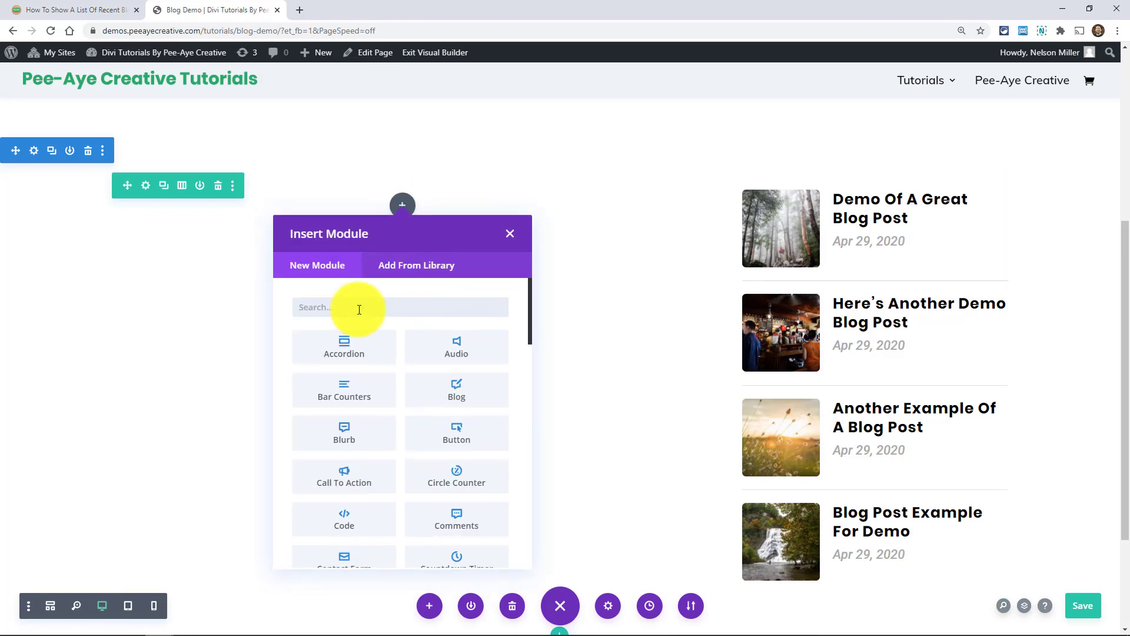
{"action": "type", "text": "blog"}
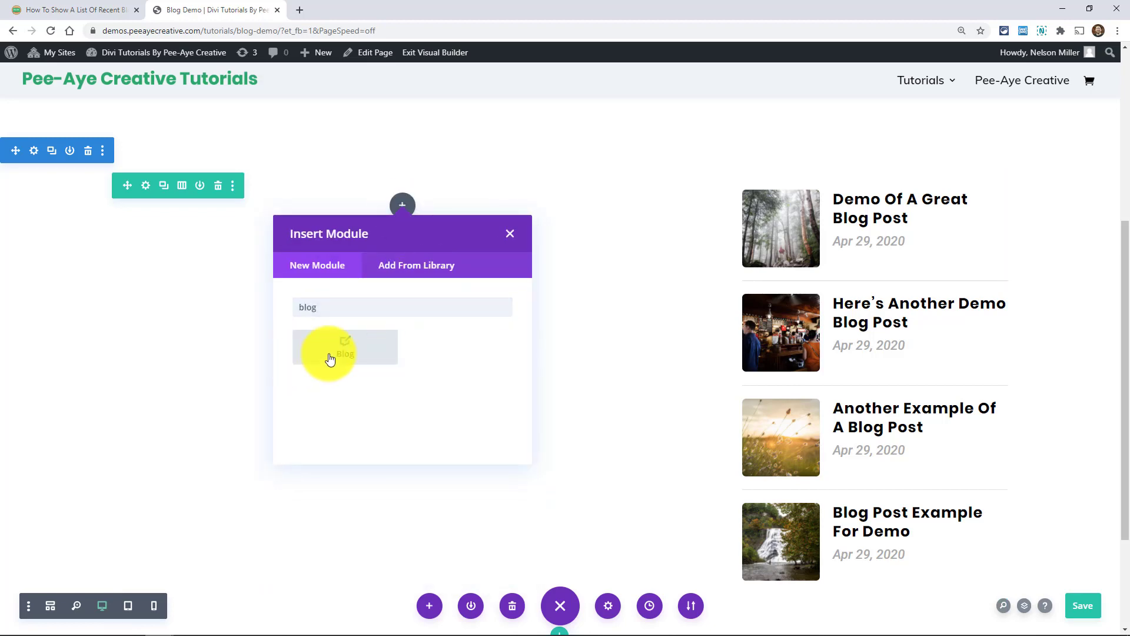
{"action": "left_click", "coordinate": [330, 359]}
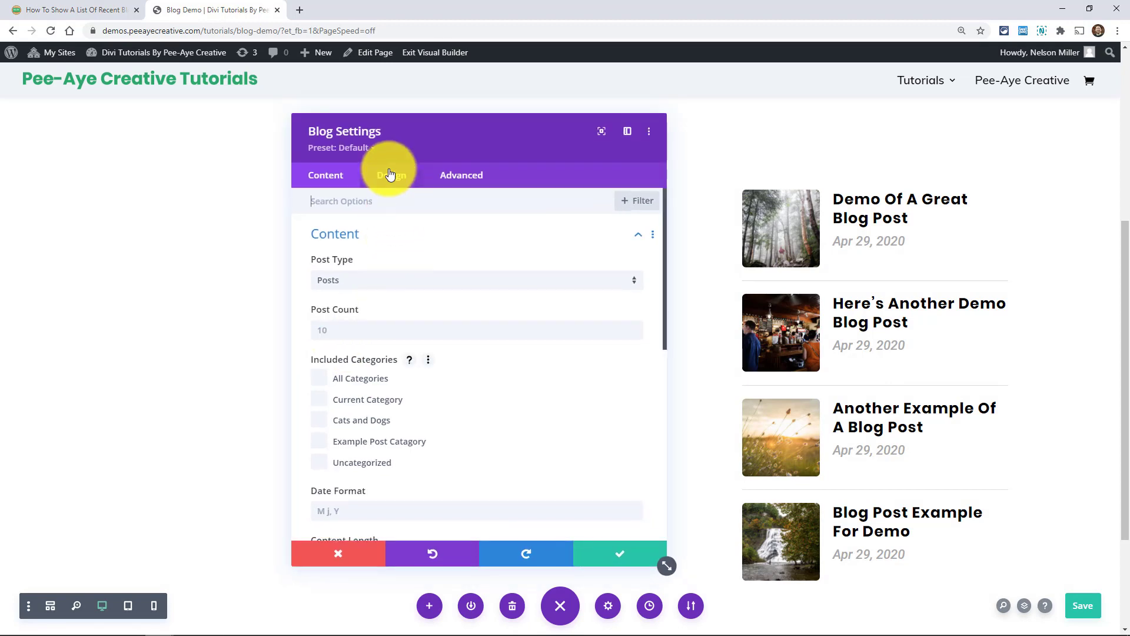
Step: Set the new Blog module's Design layout to Grid and save it
{"action": "left_click", "coordinate": [391, 175]}
{"action": "left_click", "coordinate": [356, 250]}
{"action": "left_click", "coordinate": [346, 284]}
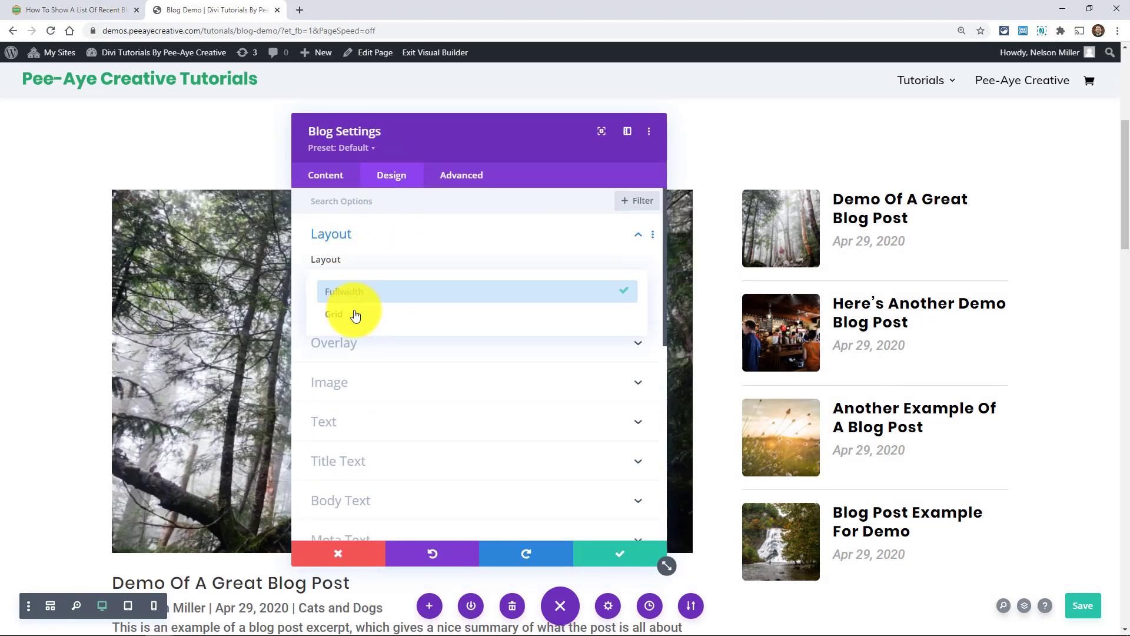
{"action": "left_click", "coordinate": [349, 315]}
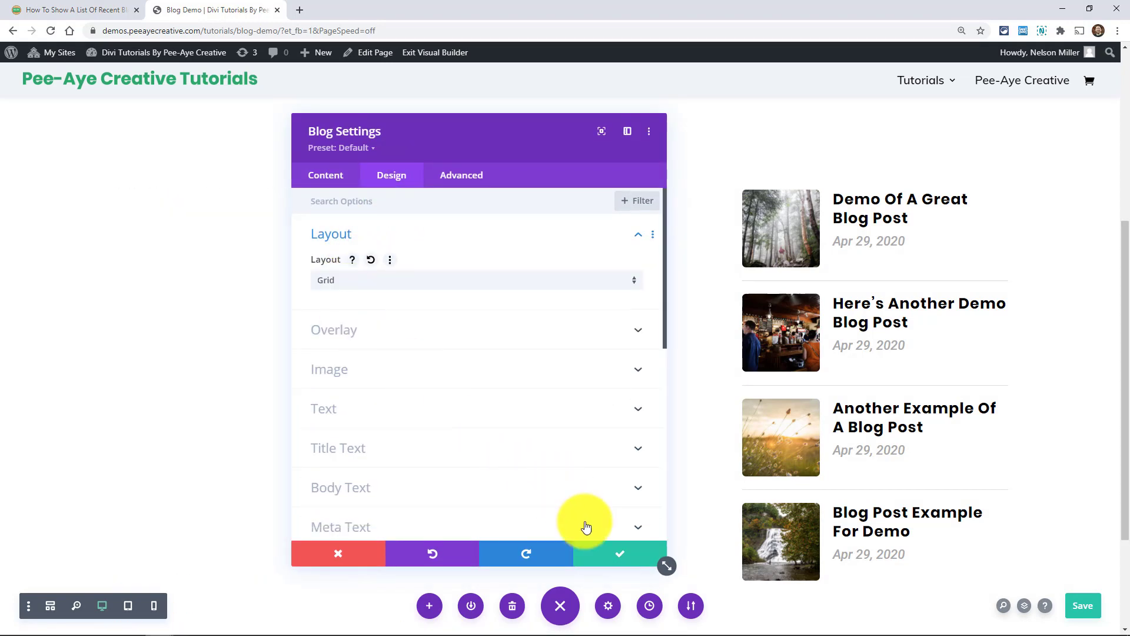
{"action": "left_click", "coordinate": [606, 557]}
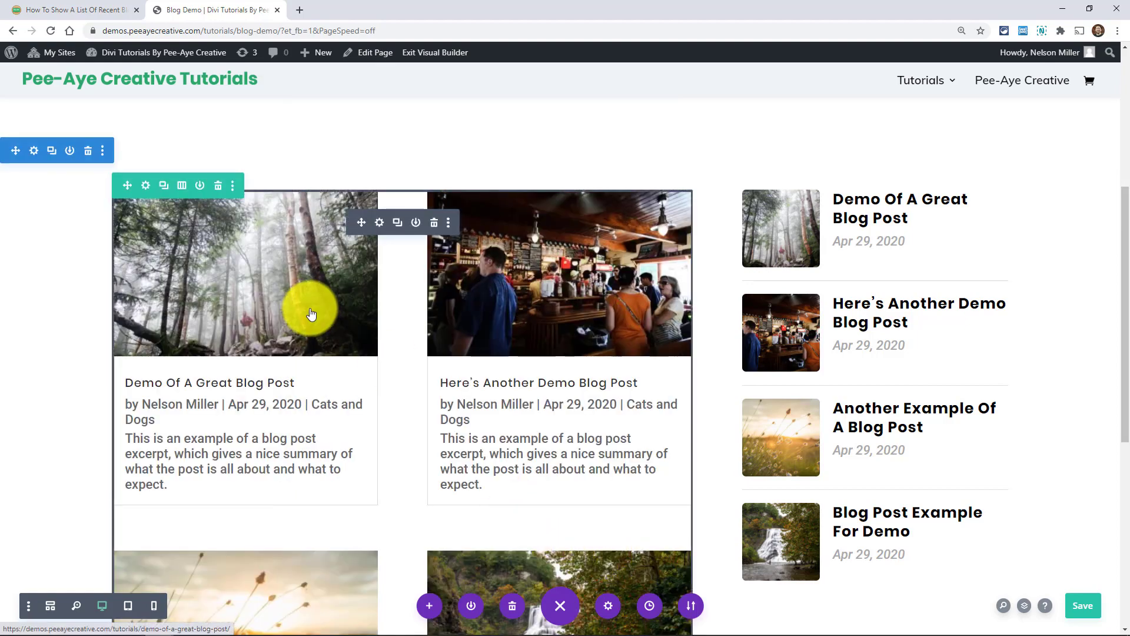
Step: Insert a Text module beneath the compact post list in the sidebar
{"action": "scroll", "coordinate": [311, 313], "scroll_direction": "down", "scroll_amount": 5}
{"action": "scroll", "coordinate": [297, 340], "scroll_direction": "up", "scroll_amount": 5}
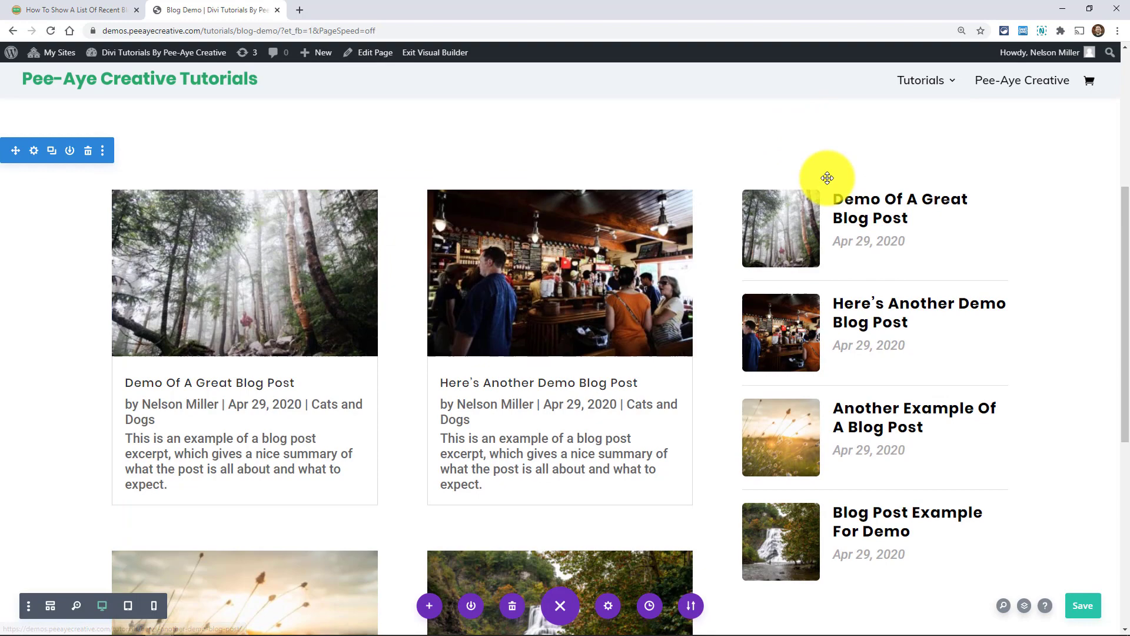
{"action": "scroll", "coordinate": [865, 391], "scroll_direction": "down", "scroll_amount": 3}
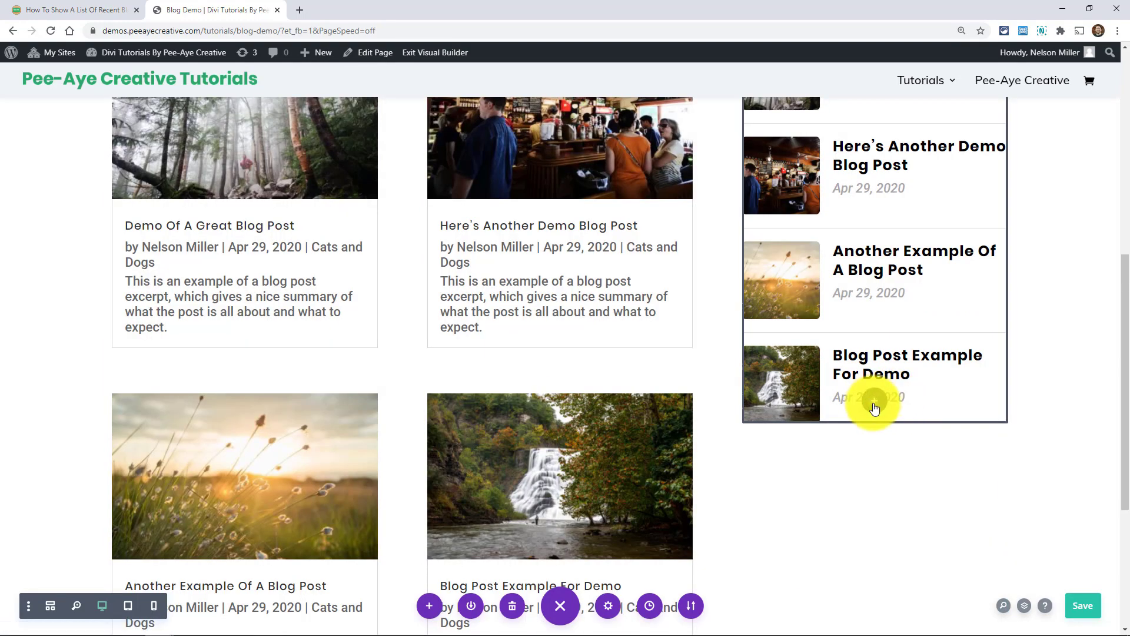
{"action": "left_click", "coordinate": [874, 408]}
{"action": "type", "text": "text"}
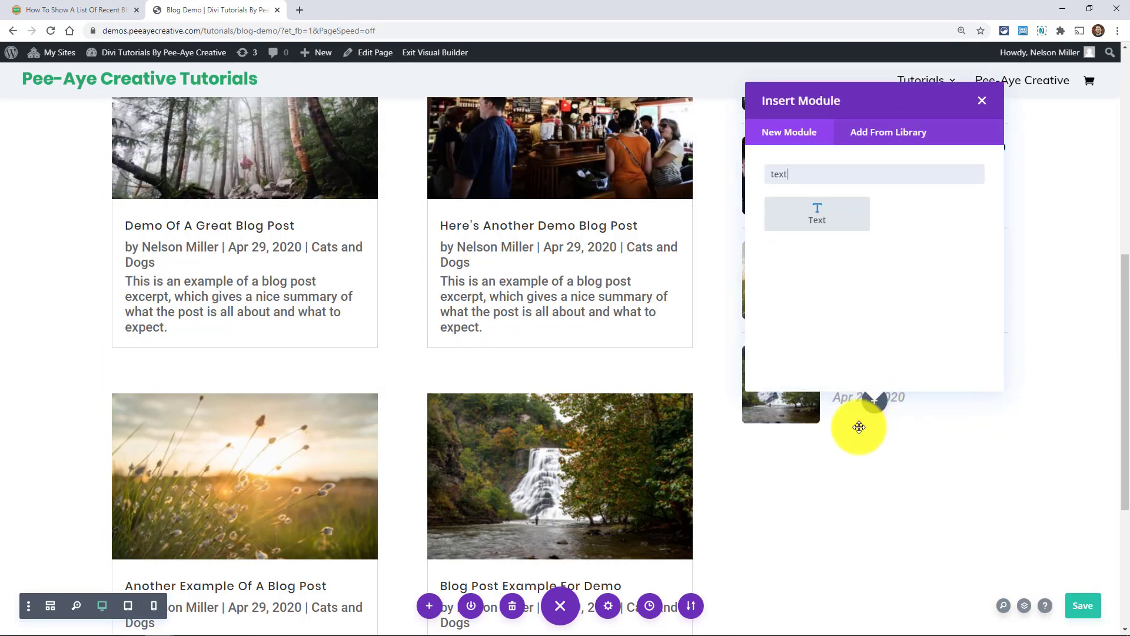
{"action": "left_click", "coordinate": [817, 213]}
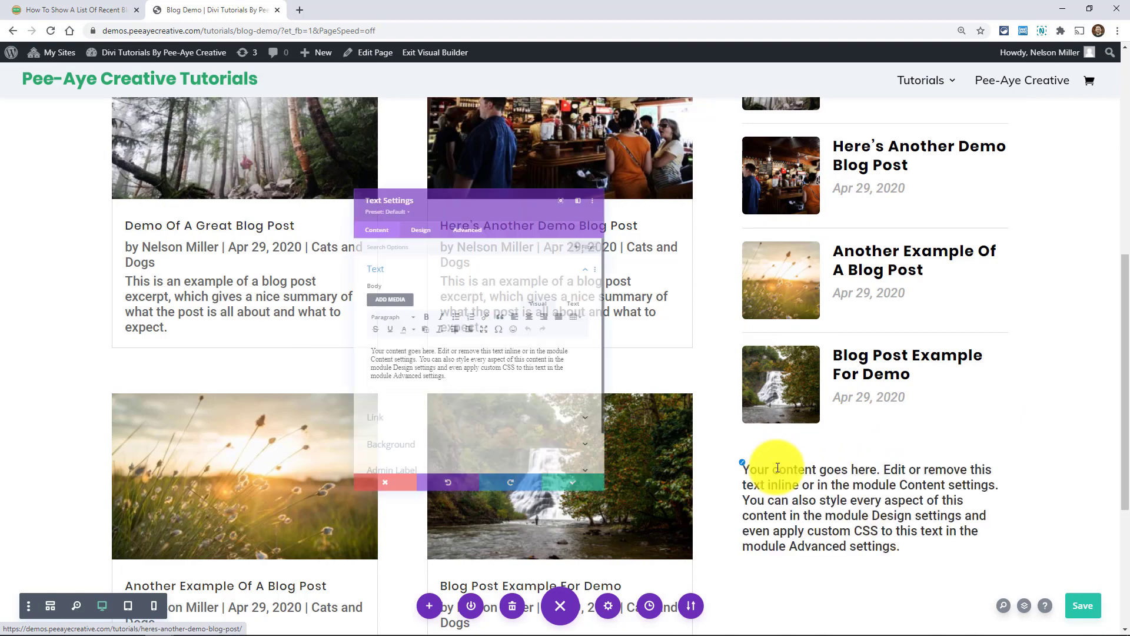
Step: Make the module's text 'Recent Rosts' as Heading 2 and move it above the post list
{"action": "triple_click", "coordinate": [408, 386]}
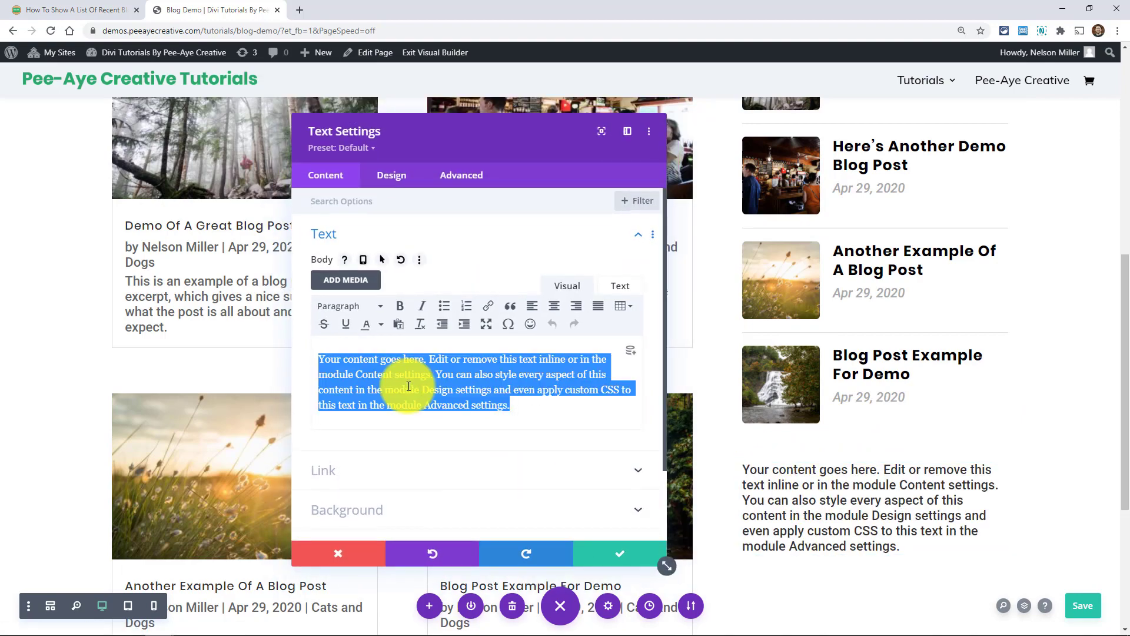
{"action": "type", "text": "Recent Rosts"}
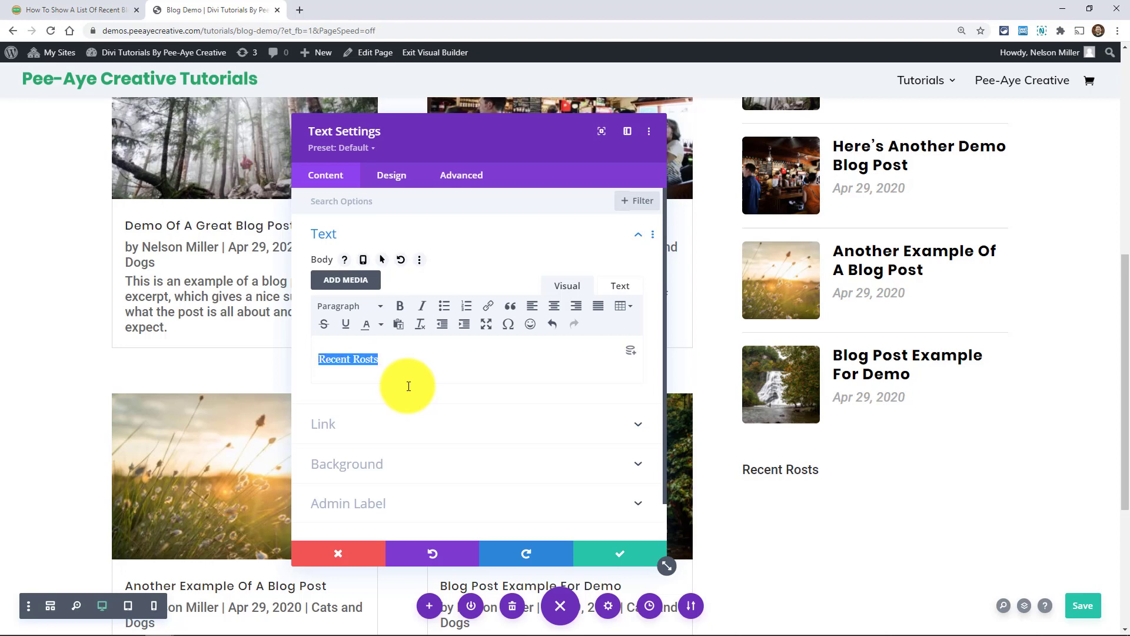
{"action": "left_click", "coordinate": [329, 306]}
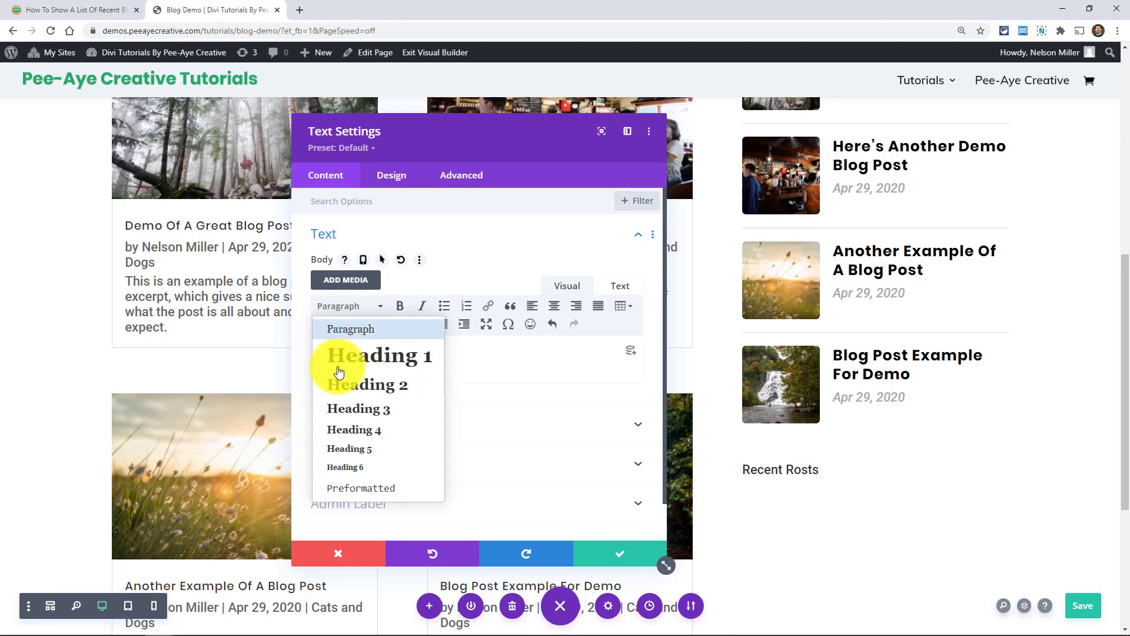
{"action": "left_click", "coordinate": [398, 389]}
{"action": "left_click", "coordinate": [607, 554]}
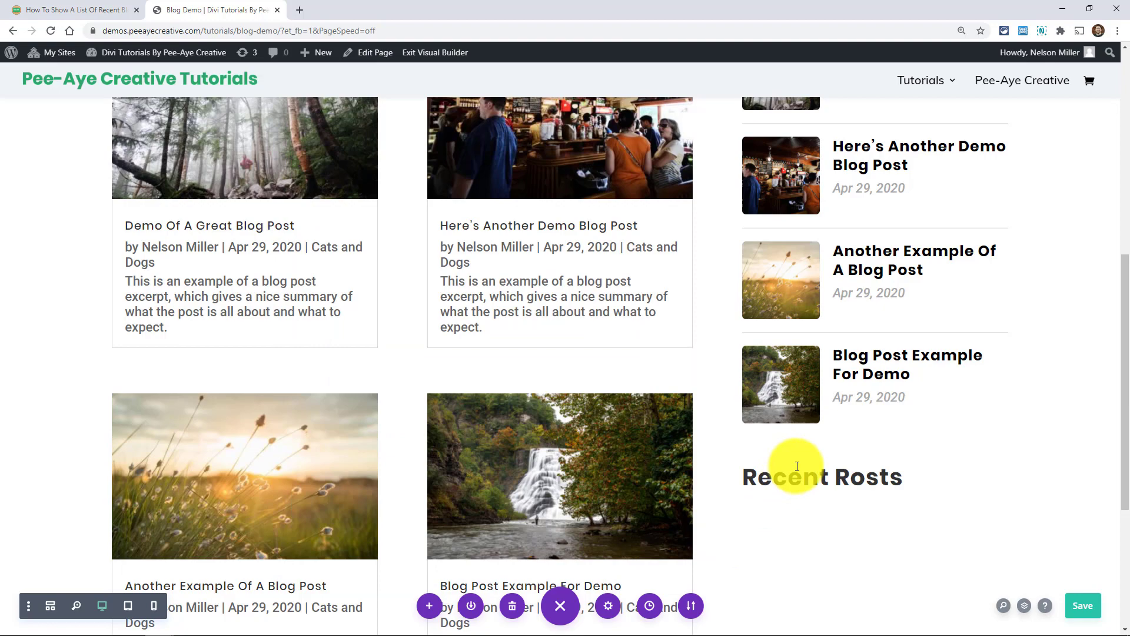
{"action": "mouse_move", "coordinate": [835, 466]}
{"action": "left_click_drag", "start_coordinate": [835, 467], "coordinate": [823, 289]}
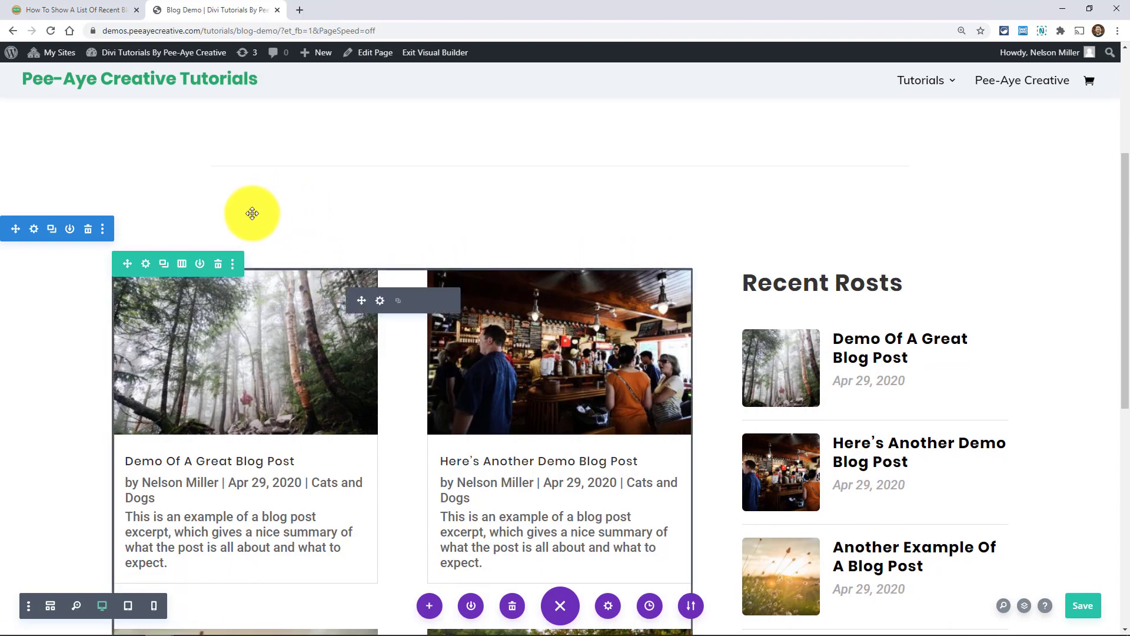
Step: Save the page, then reposition the sidebar blog module back below the 'Recent Rosts' heading
{"action": "scroll", "coordinate": [253, 212], "scroll_direction": "down", "scroll_amount": 2}
{"action": "scroll", "coordinate": [252, 213], "scroll_direction": "down", "scroll_amount": 1}
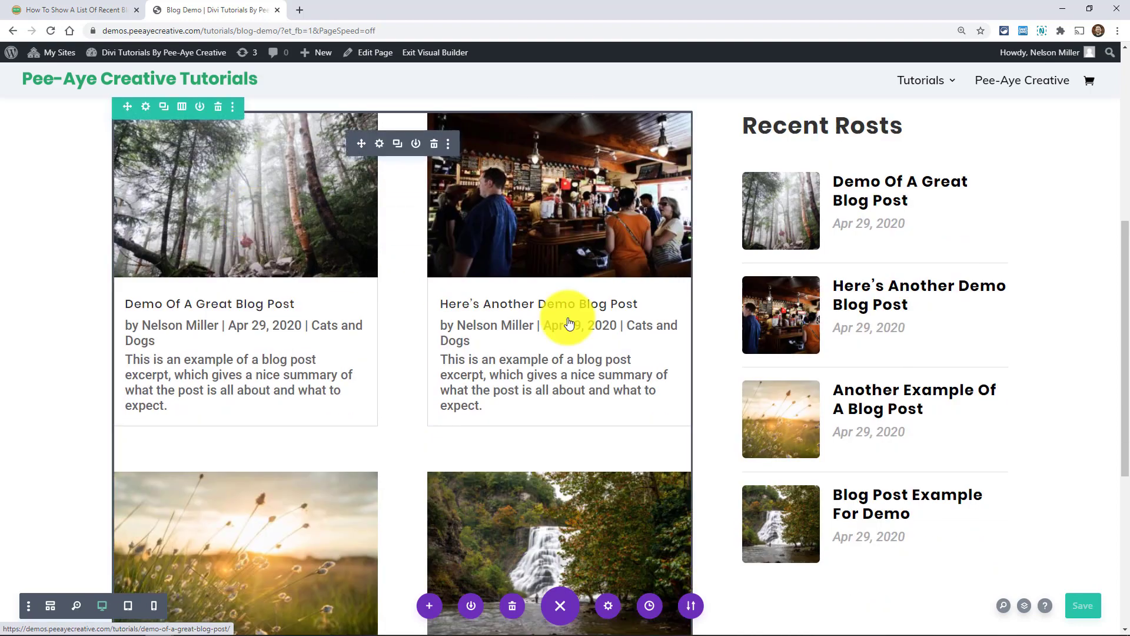
{"action": "key", "text": "ctrl+s"}
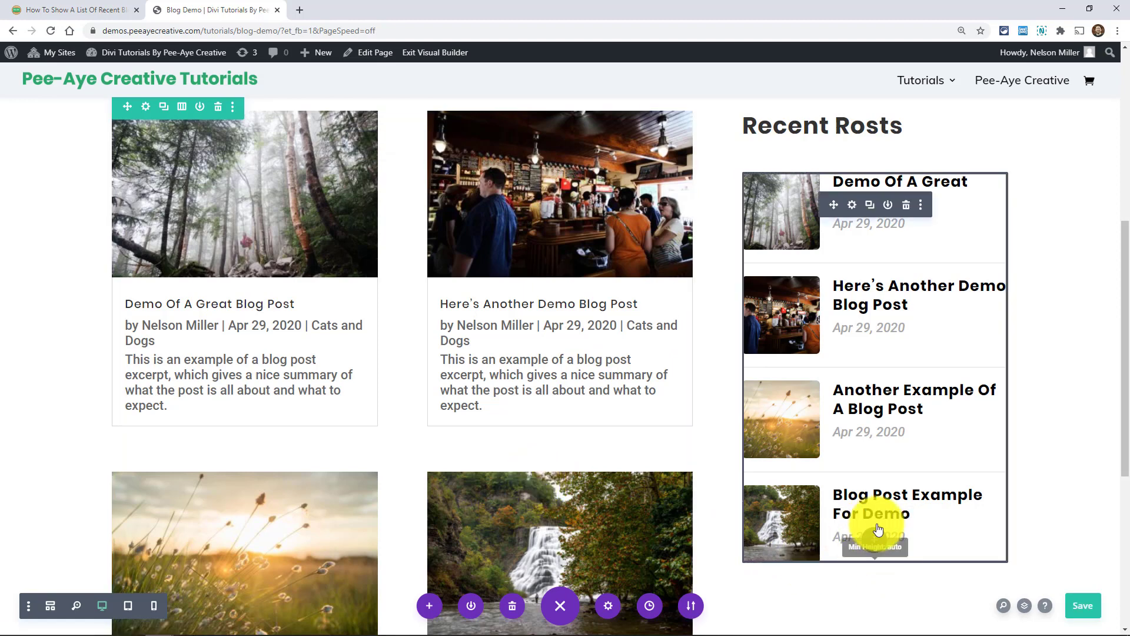
{"action": "left_click_drag", "start_coordinate": [857, 581], "coordinate": [794, 573]}
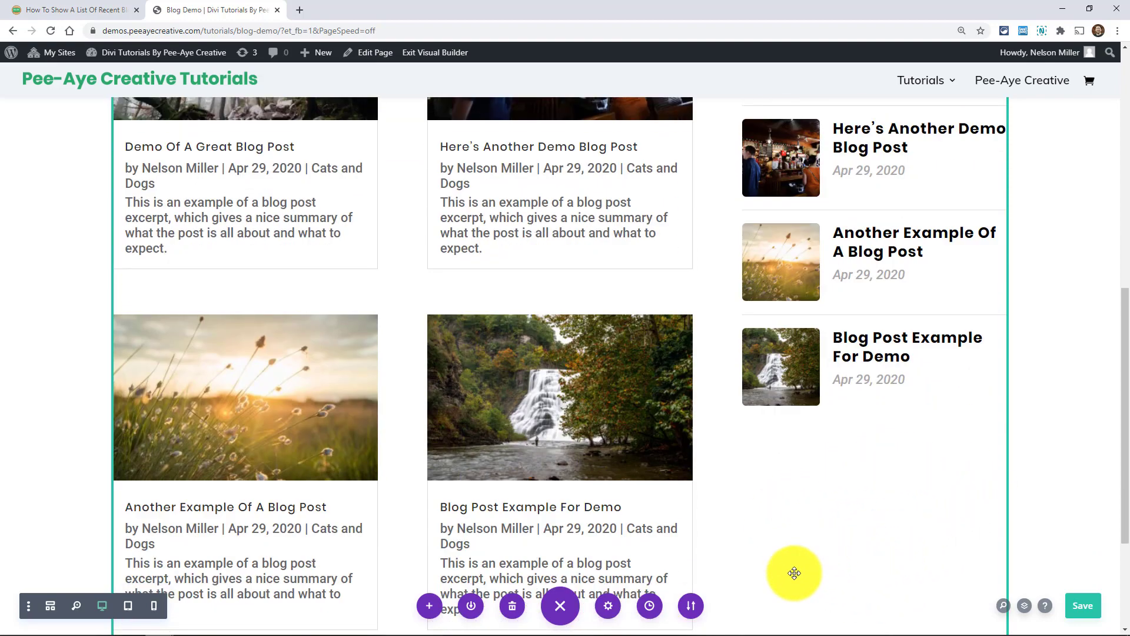
{"action": "left_click_drag", "start_coordinate": [794, 573], "coordinate": [749, 493]}
{"action": "scroll", "coordinate": [757, 514], "scroll_direction": "up", "scroll_amount": 4}
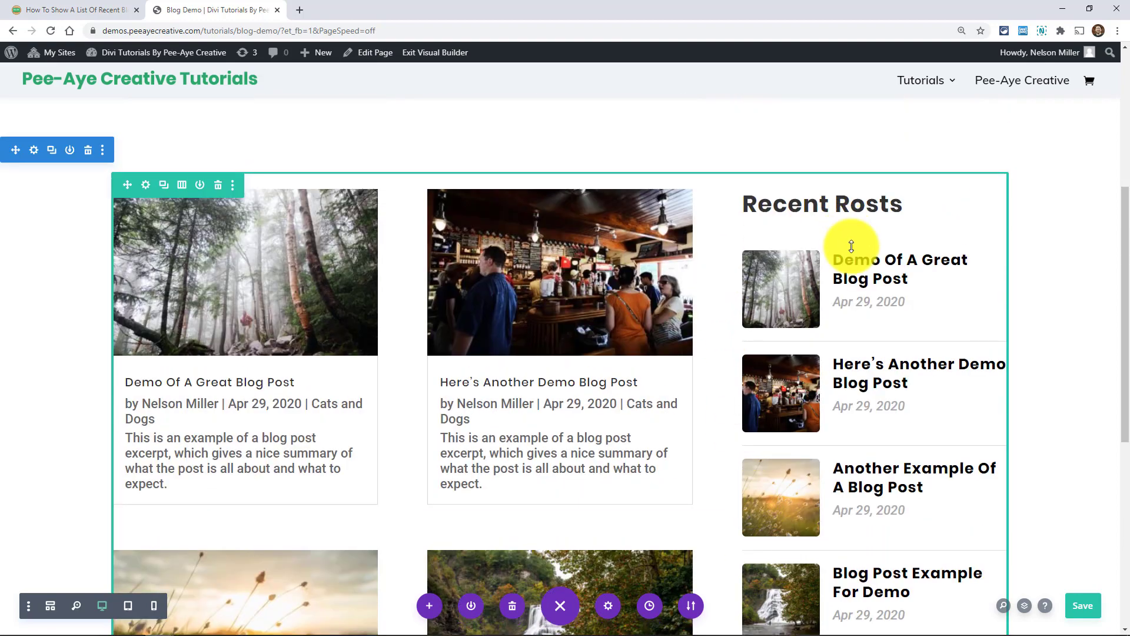
{"action": "scroll", "coordinate": [853, 449], "scroll_direction": "down", "scroll_amount": 6}
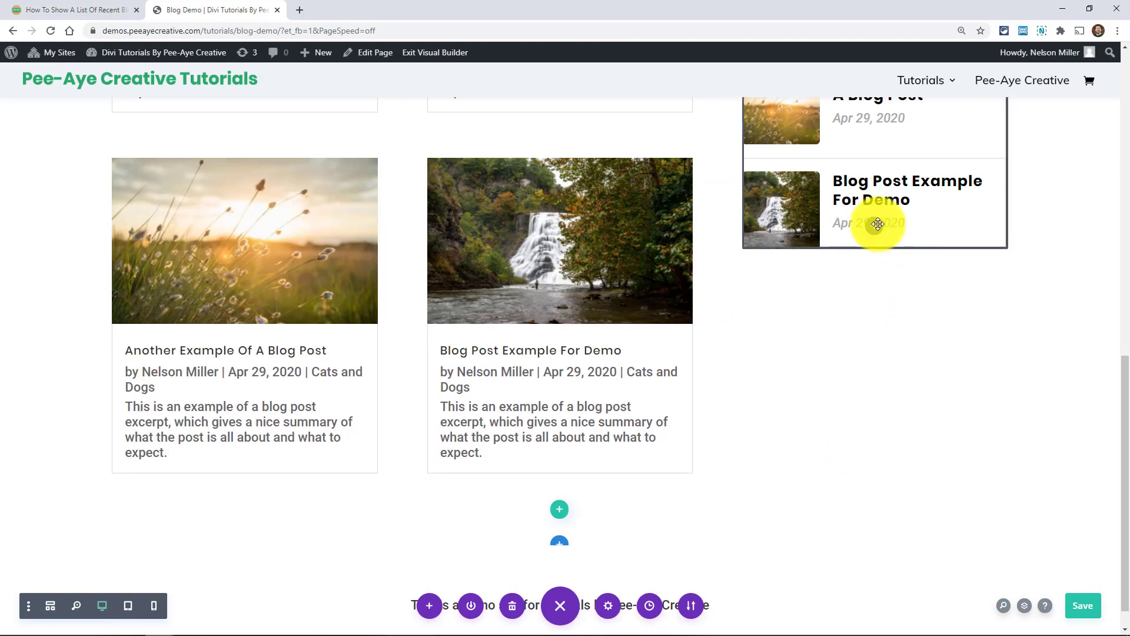
Step: Insert a Sidebar module using the default widget area beneath the compact post list
{"action": "left_click", "coordinate": [875, 232]}
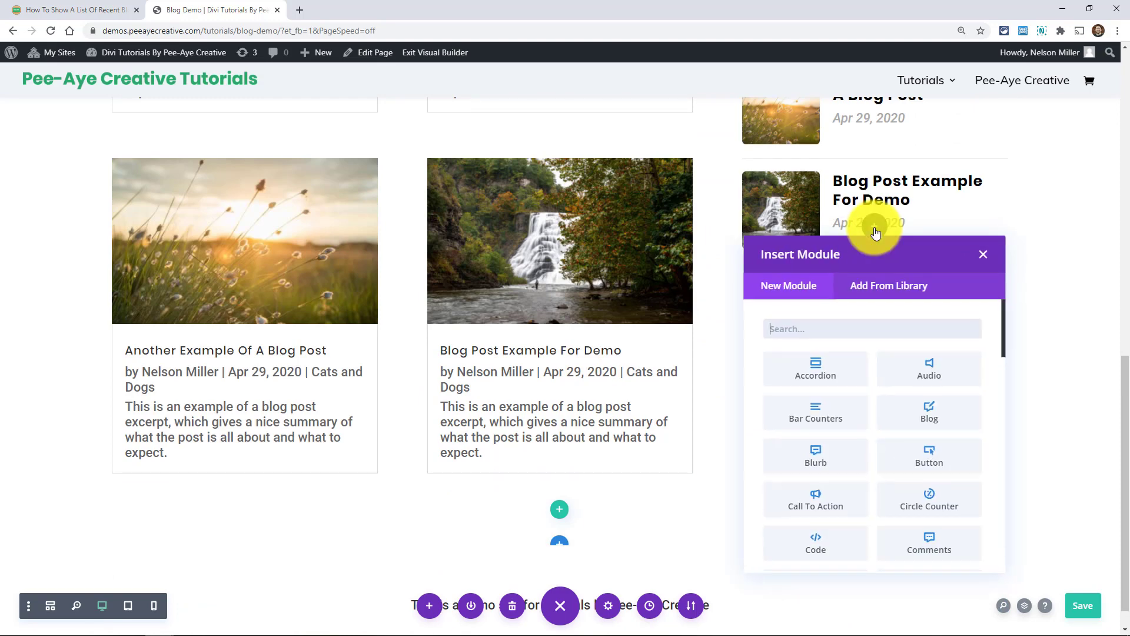
{"action": "type", "text": "side"}
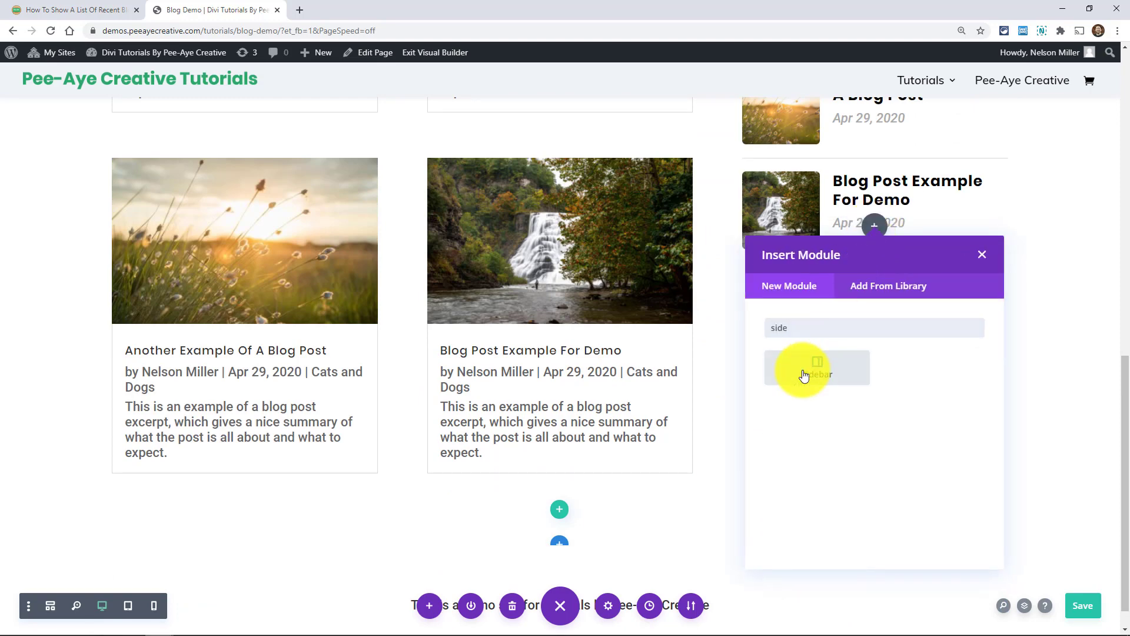
{"action": "left_click", "coordinate": [804, 375]}
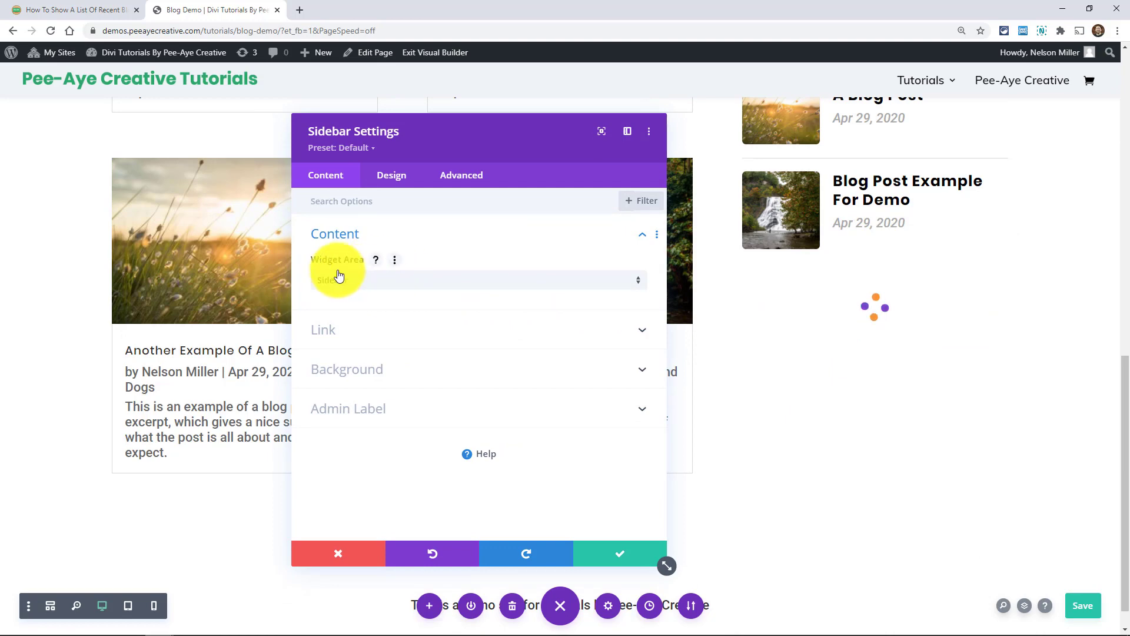
{"action": "left_click", "coordinate": [610, 556]}
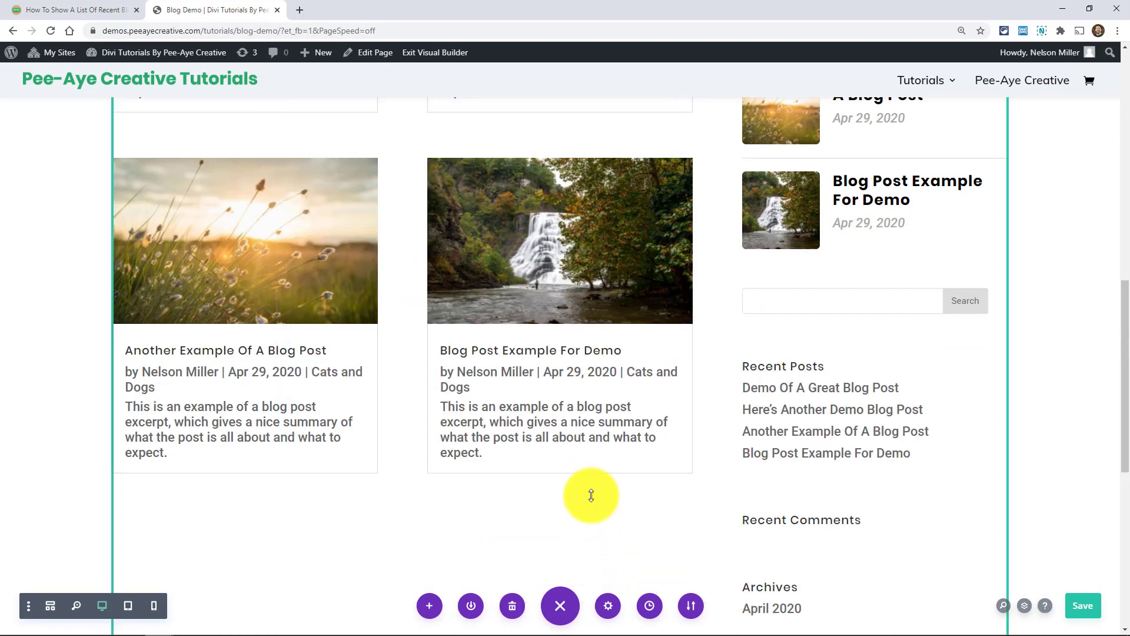
{"action": "scroll", "coordinate": [487, 406], "scroll_direction": "down", "scroll_amount": 1}
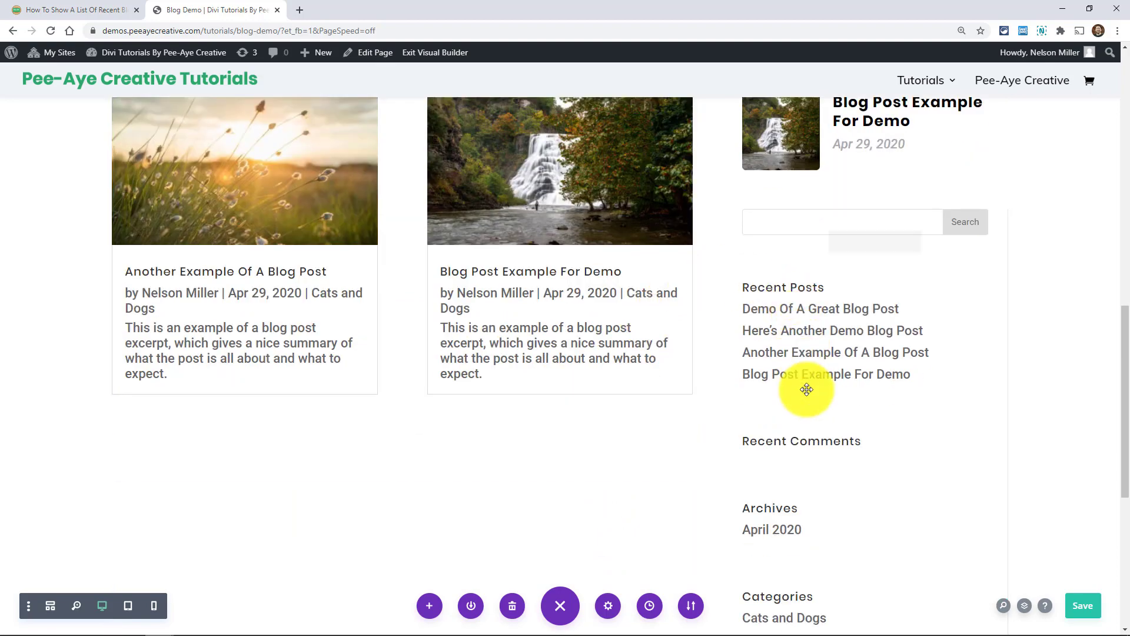
{"action": "scroll", "coordinate": [612, 340], "scroll_direction": "up", "scroll_amount": 6}
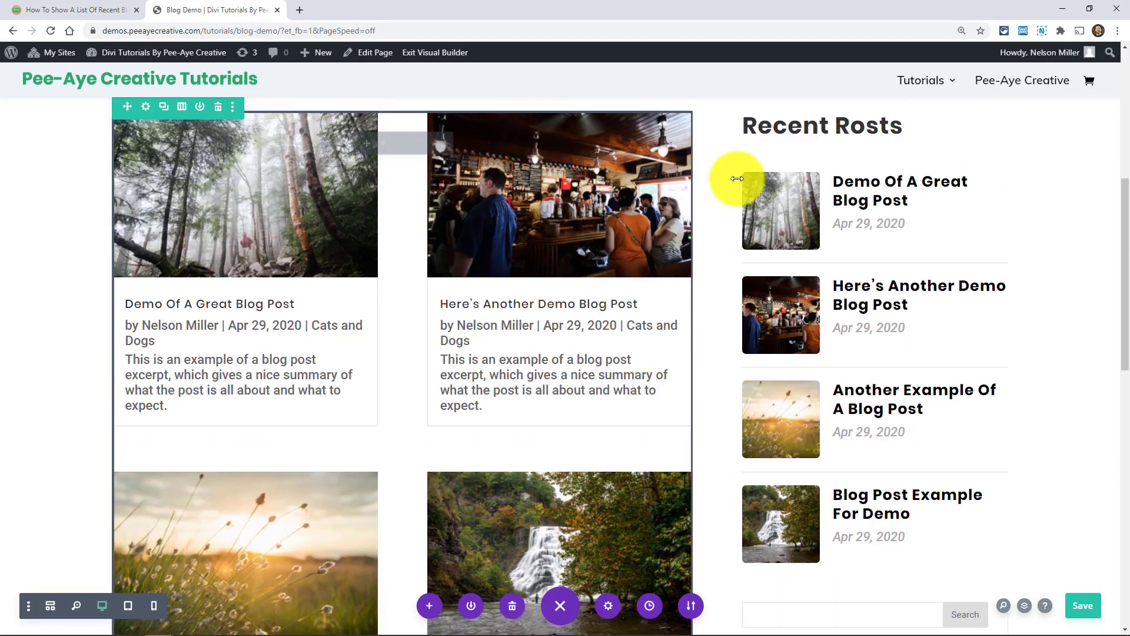
{"action": "scroll", "coordinate": [791, 434], "scroll_direction": "down", "scroll_amount": 3}
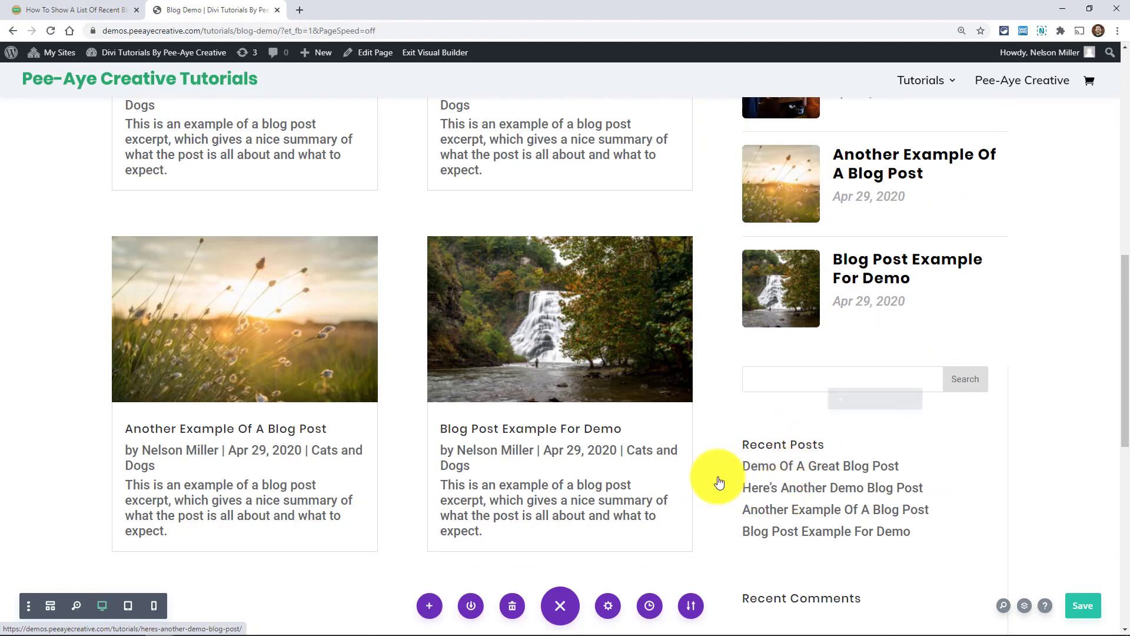
{"action": "scroll", "coordinate": [378, 284], "scroll_direction": "up", "scroll_amount": 5}
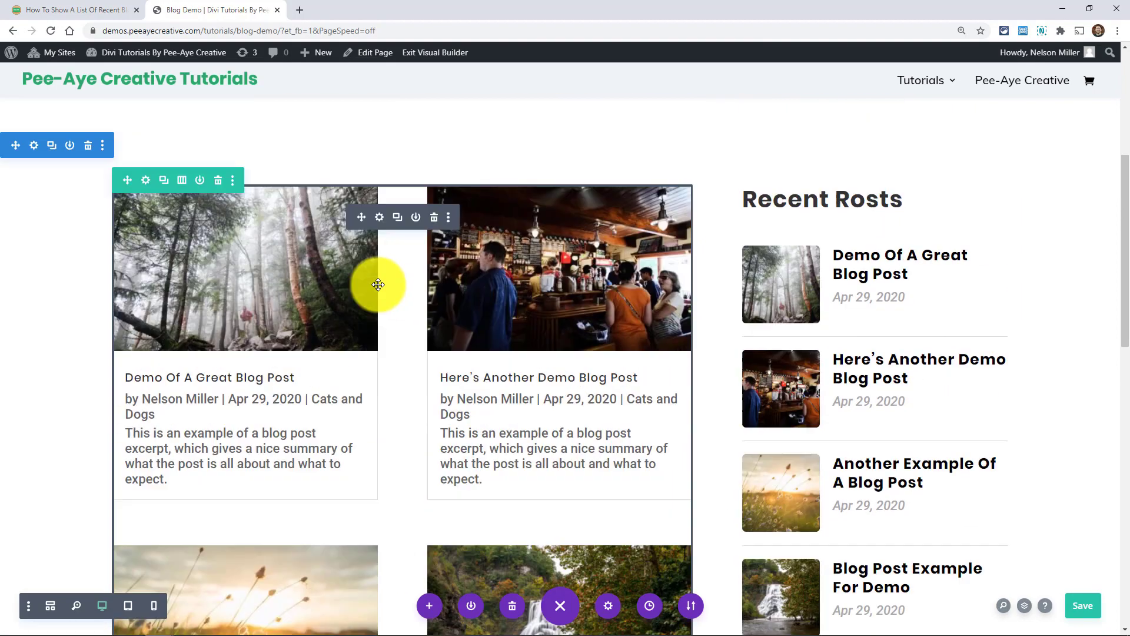
{"action": "scroll", "coordinate": [378, 284], "scroll_direction": "down", "scroll_amount": 7}
{"action": "scroll", "coordinate": [378, 285], "scroll_direction": "down", "scroll_amount": 4}
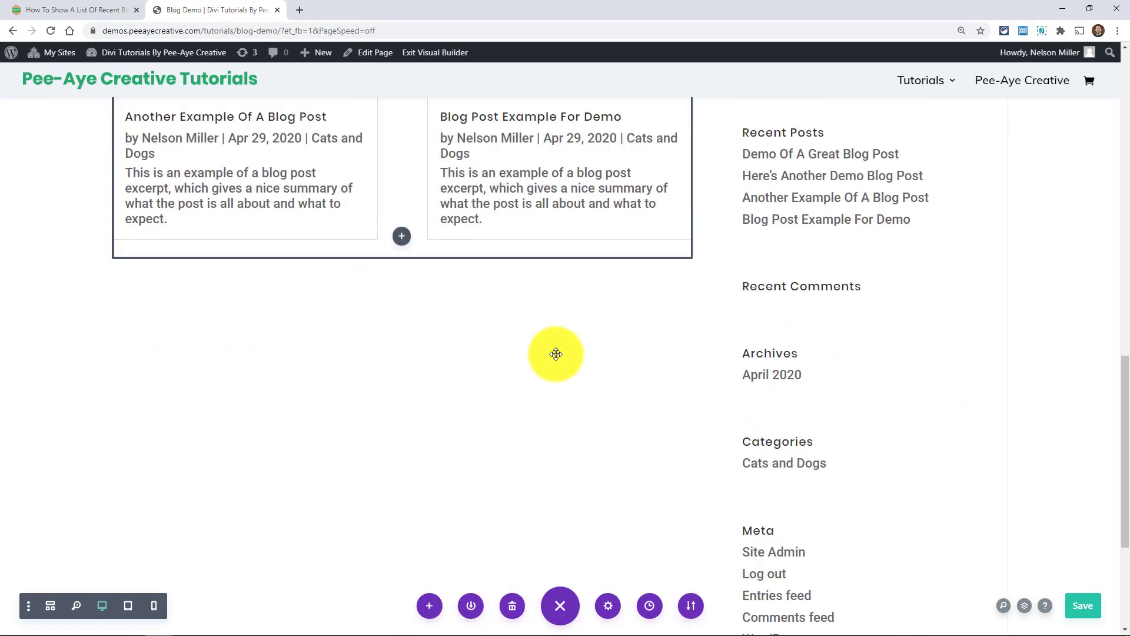
{"action": "scroll", "coordinate": [754, 293], "scroll_direction": "up", "scroll_amount": 10}
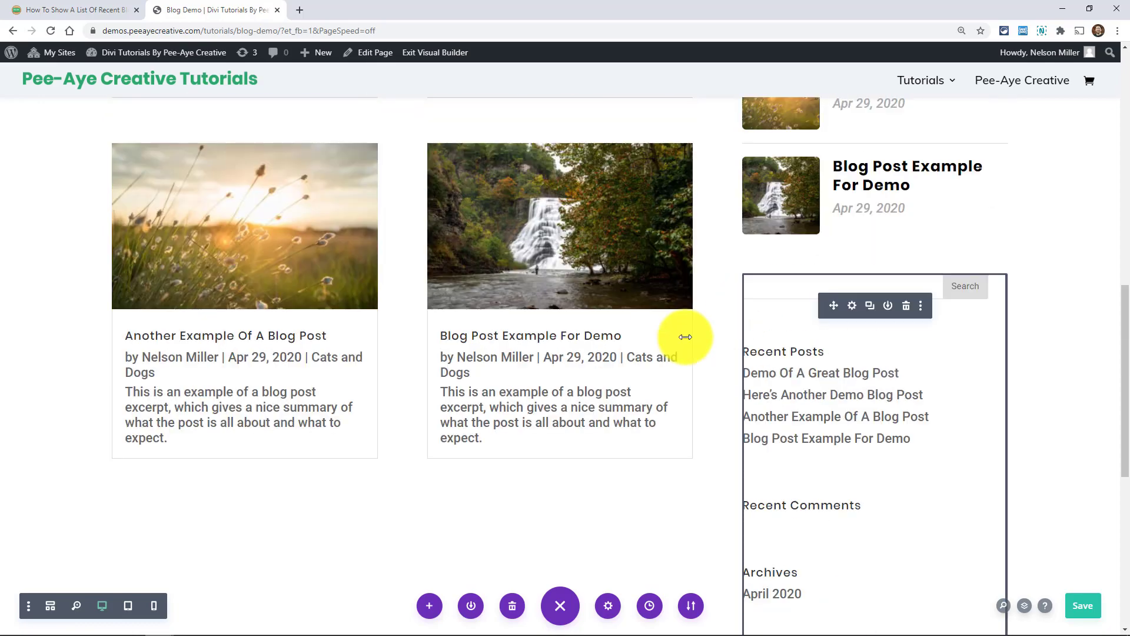
{"action": "scroll", "coordinate": [775, 447], "scroll_direction": "down", "scroll_amount": 1}
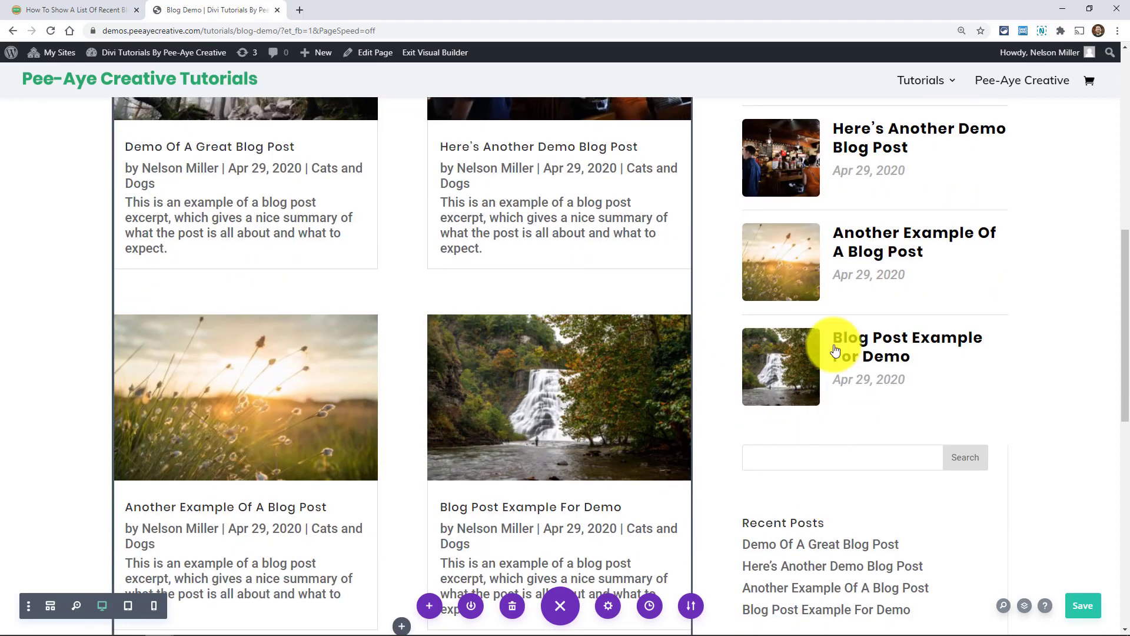